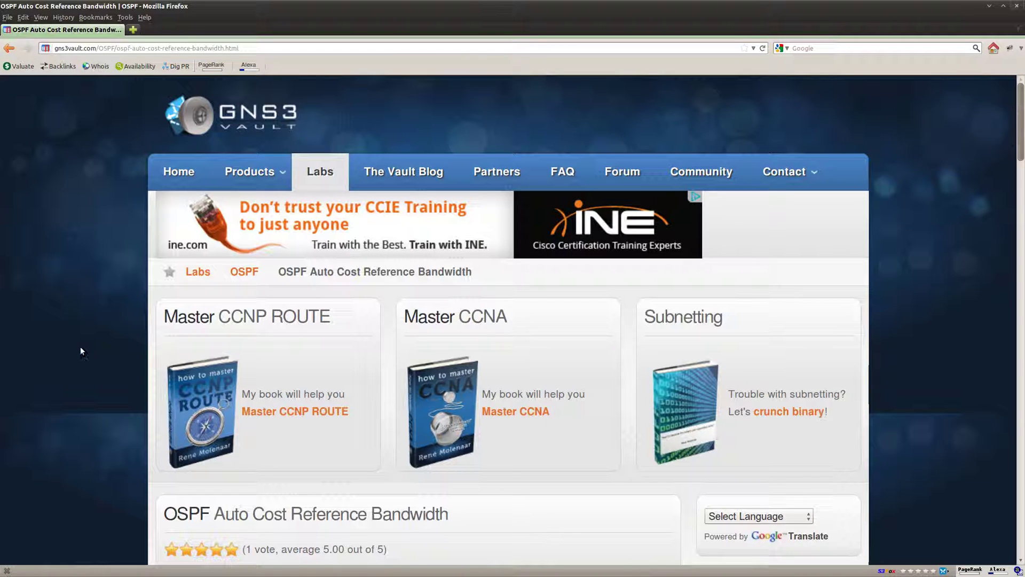
Scroll the OSPF Auto Cost Reference Bandwidth lab page from its title down to the four-router topology.
scroll(81, 347, down, 5)
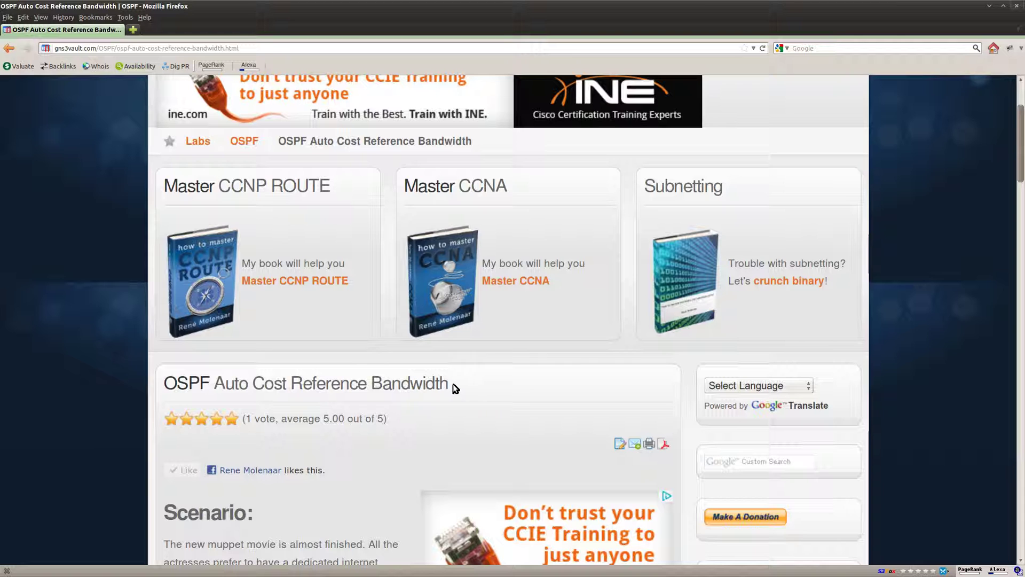
drag(454, 388, 162, 384)
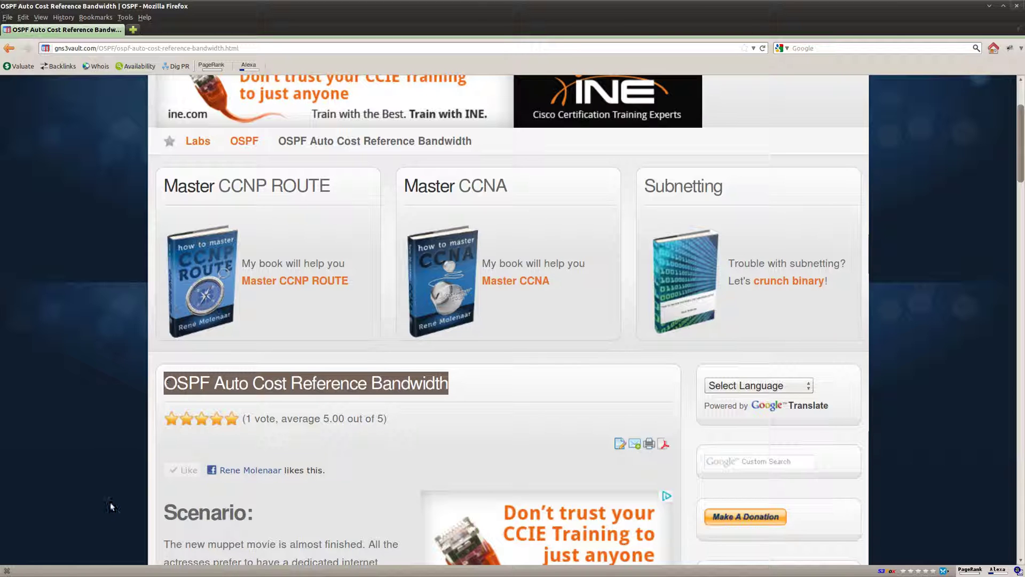
scroll(102, 498, down, 5)
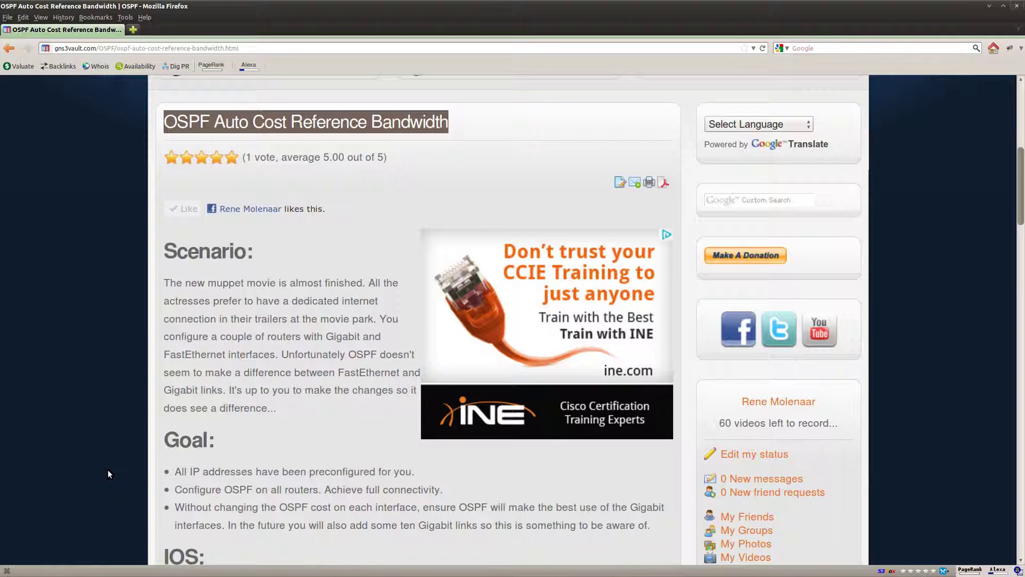
scroll(108, 472, down, 8)
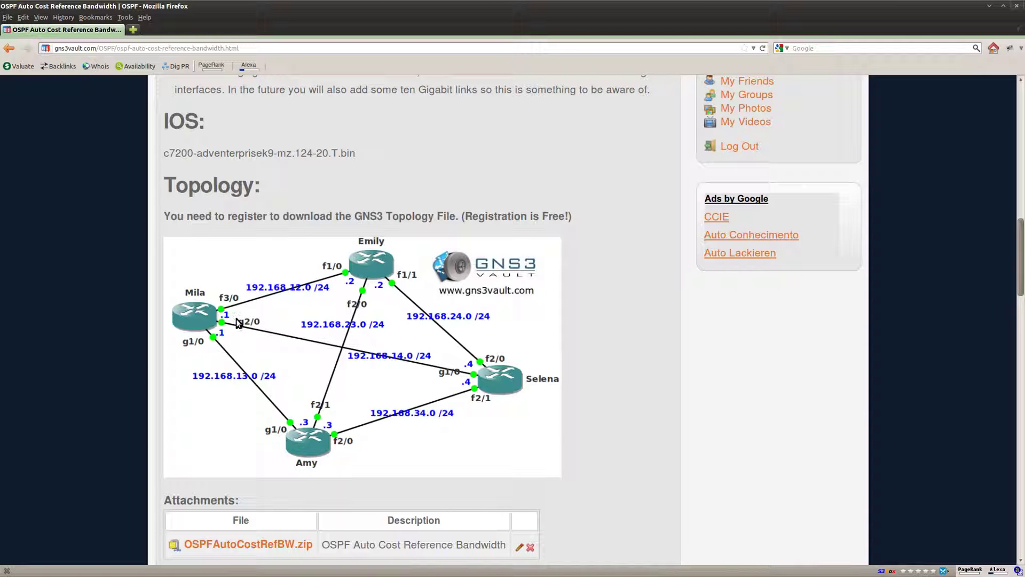
scroll(91, 359, up, 5)
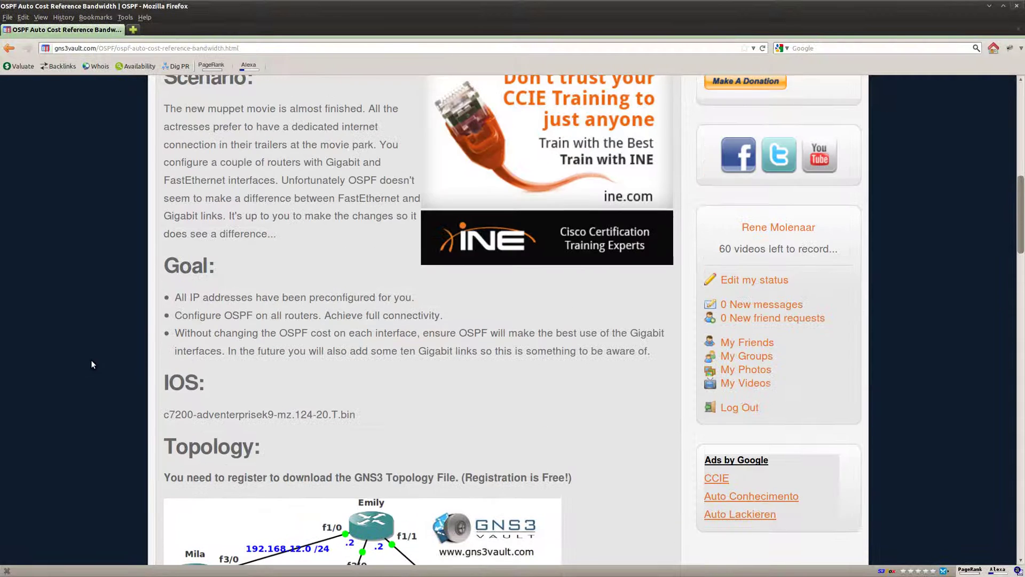
scroll(138, 366, up, 2)
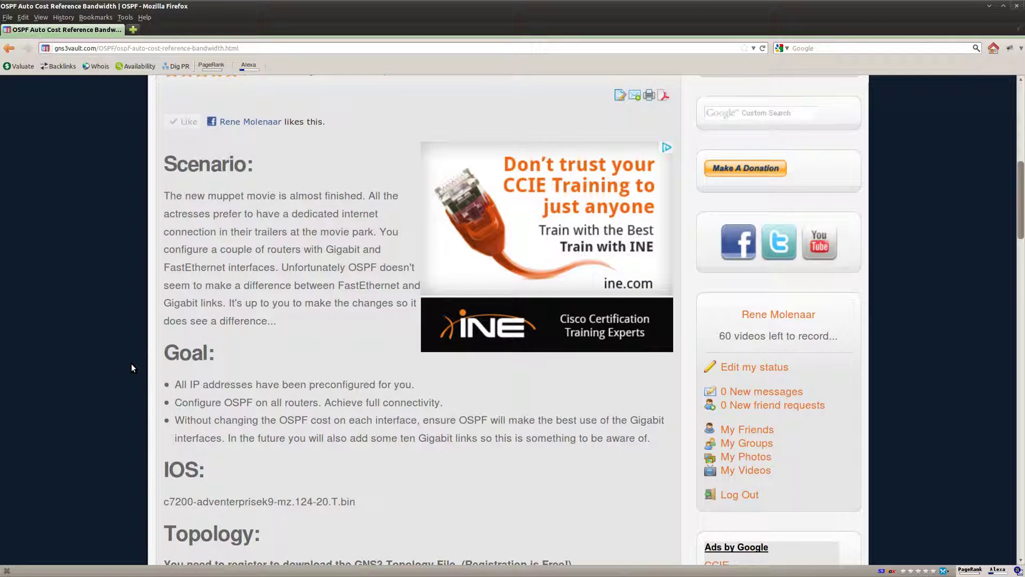
scroll(130, 363, up, 5)
click(486, 295)
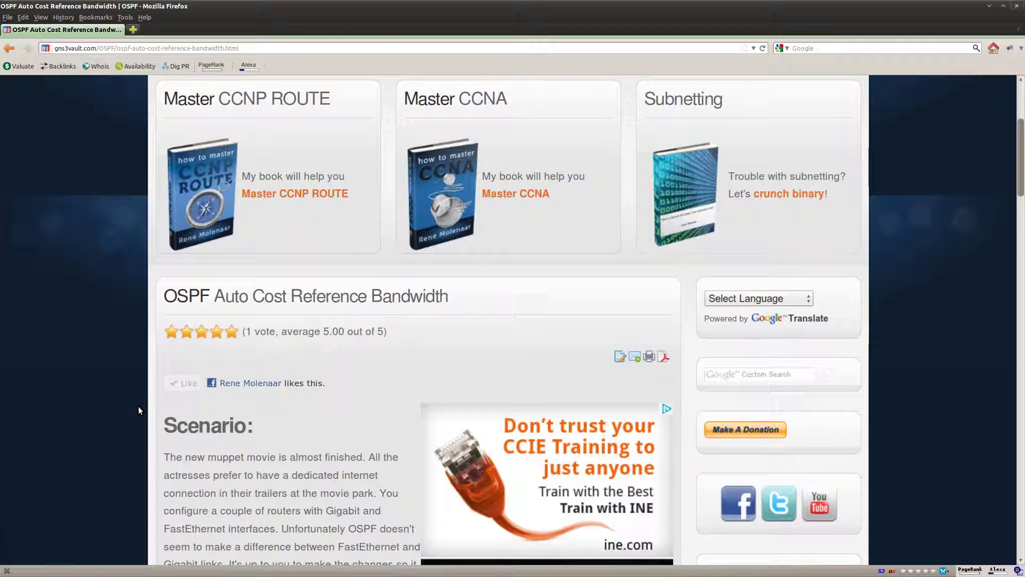
scroll(138, 406, down, 6)
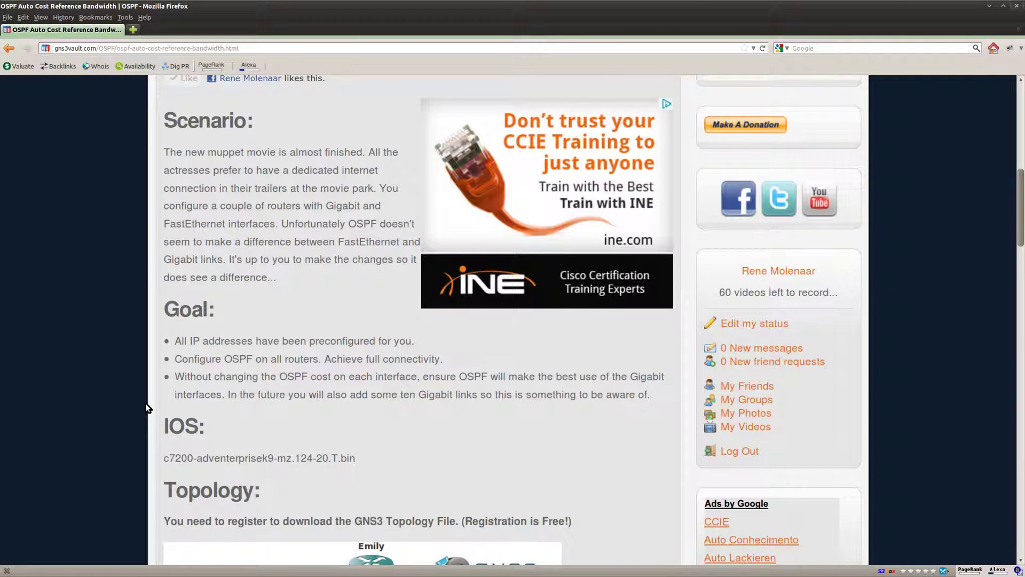
scroll(149, 408, down, 4)
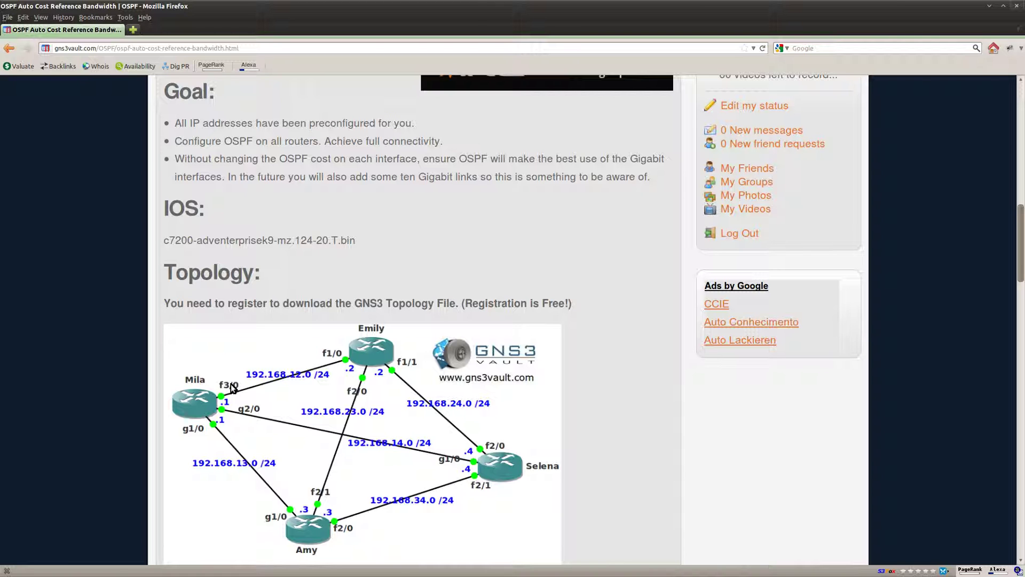
scroll(116, 179, up, 10)
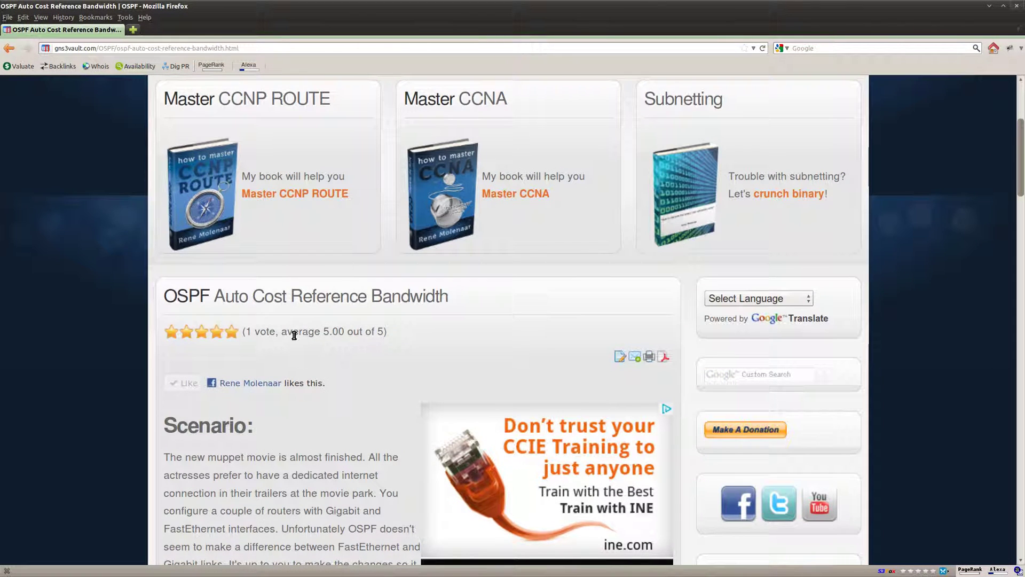
drag(213, 296, 448, 296)
click(310, 363)
scroll(310, 363, down, 9)
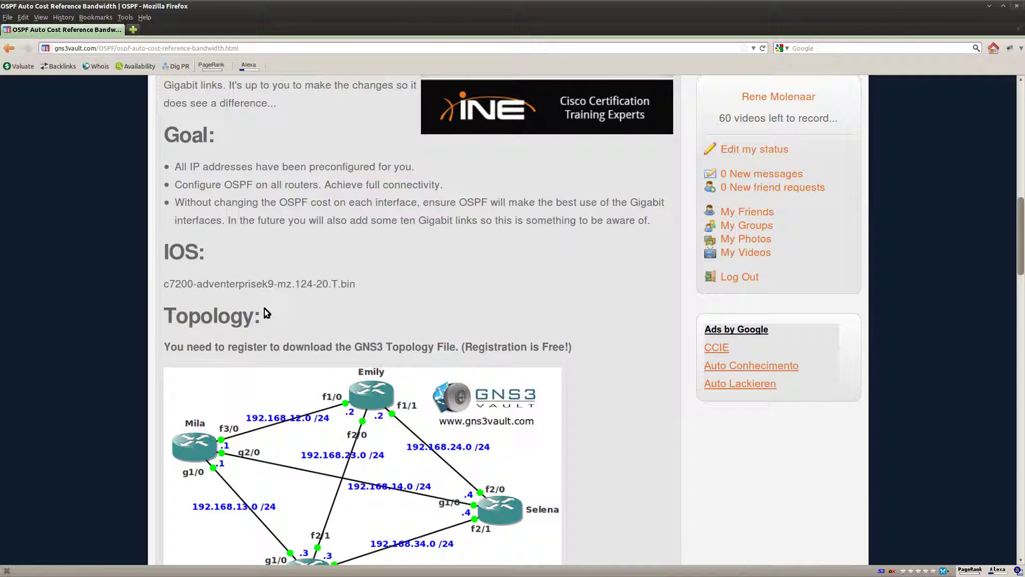
scroll(264, 309, down, 1)
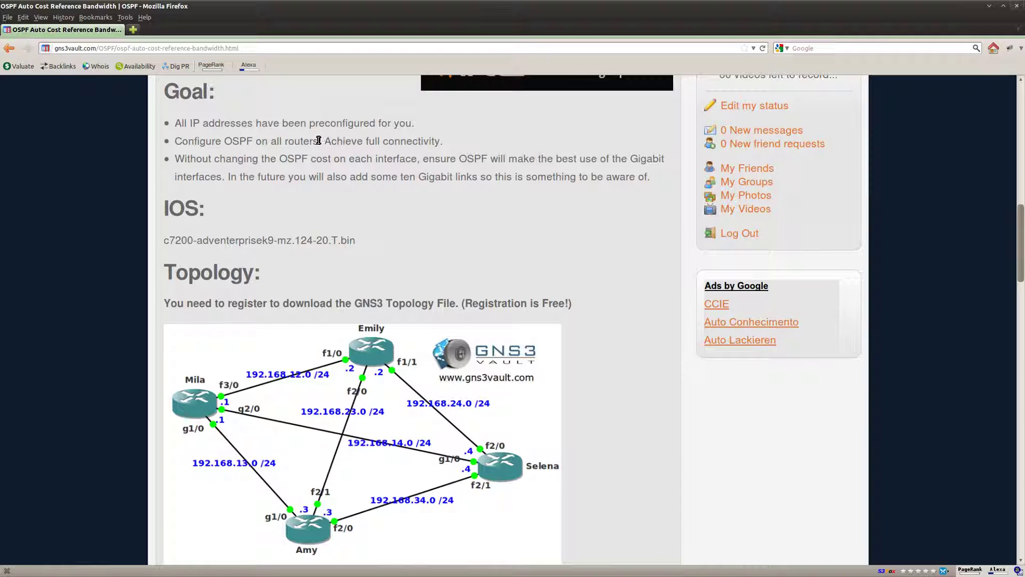
drag(318, 141, 175, 144)
click(213, 182)
On Mila, enter privileged mode and list the running routing protocols with show ip protocols.
key(alt+Tab)
click(69, 570)
text(ena)
key(Return)
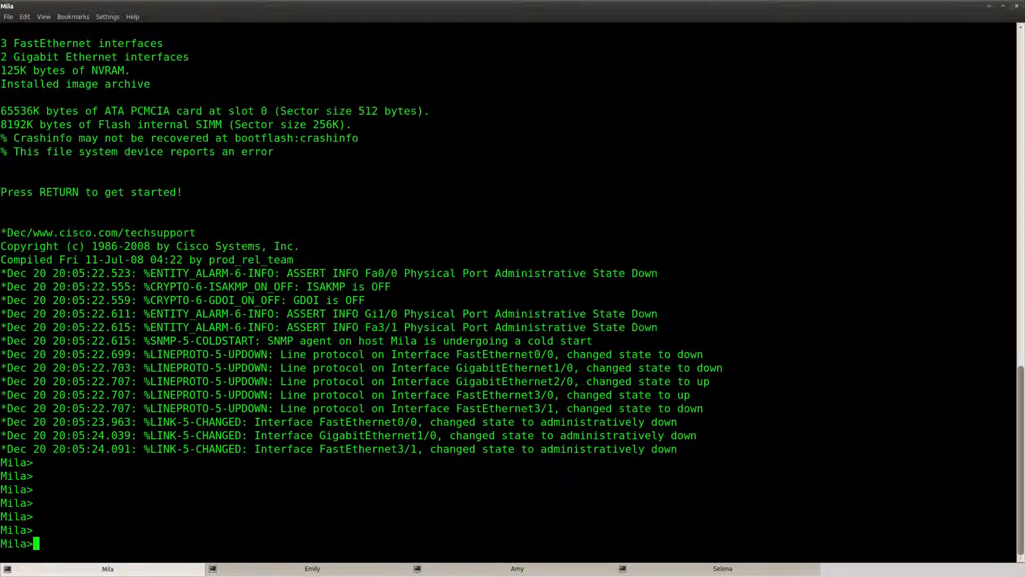
text(sho)
key(Tab)
text(ip int)
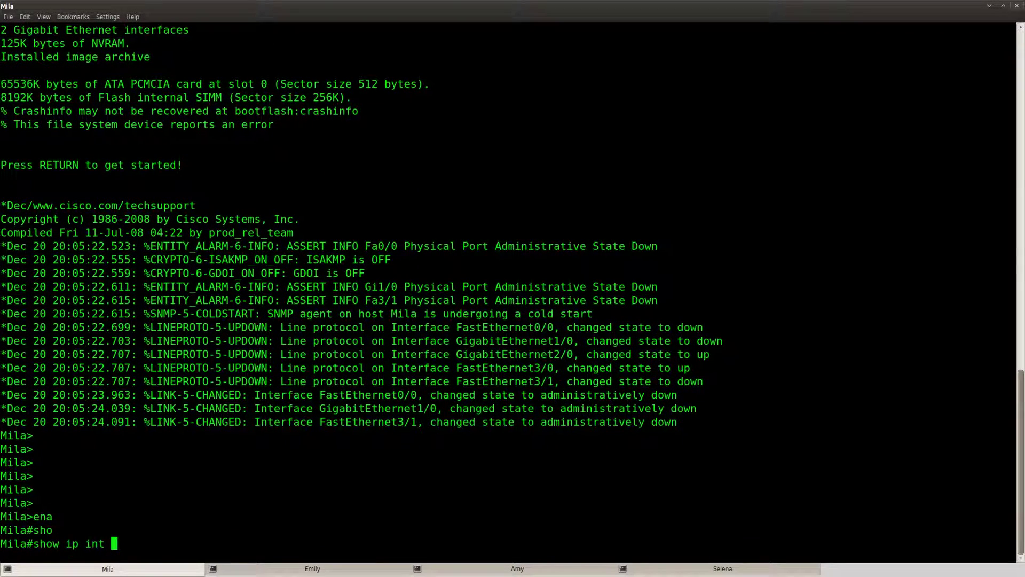
key(BackSpace)
key(BackSpace)
key(BackSpace)
key(BackSpace)
text(prot)
key(Return)
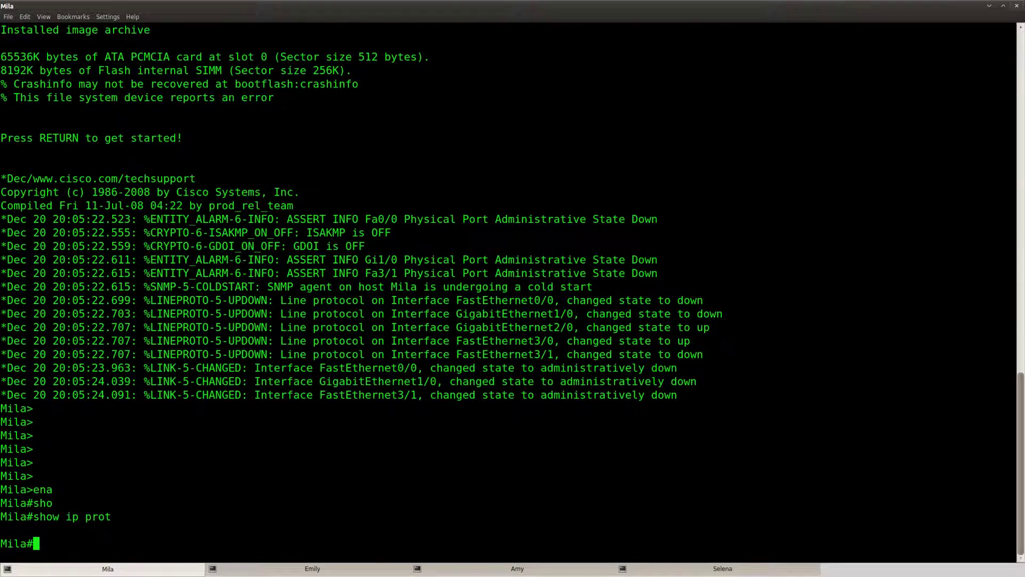
key(Return)
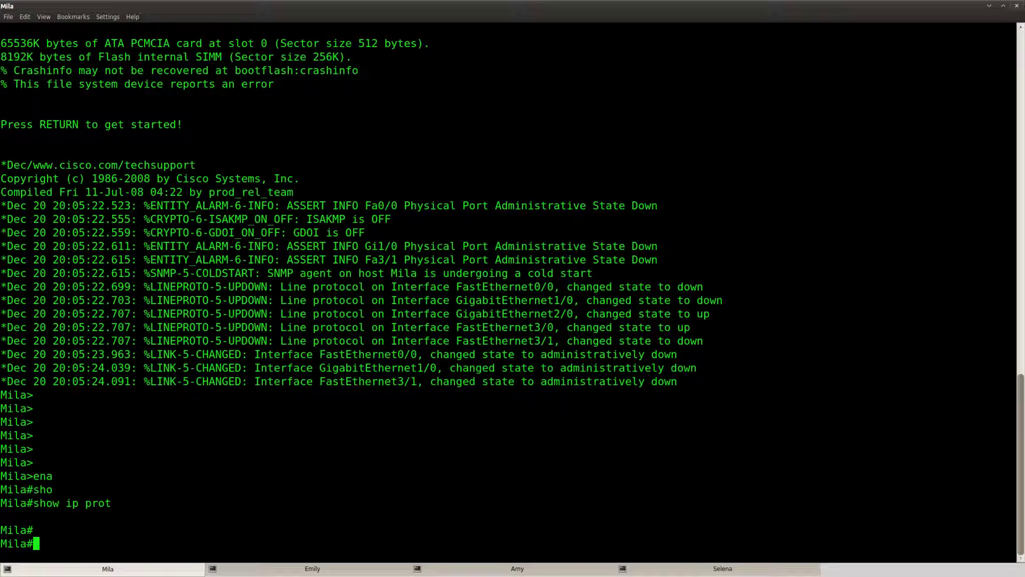
Start OSPF process 1 on Mila with network 0.0.0.0 255.255.255.255 area 0.
text(conf t)
key(Return)
text(router ospf 1)
key(Return)
text(net)
key(Tab)
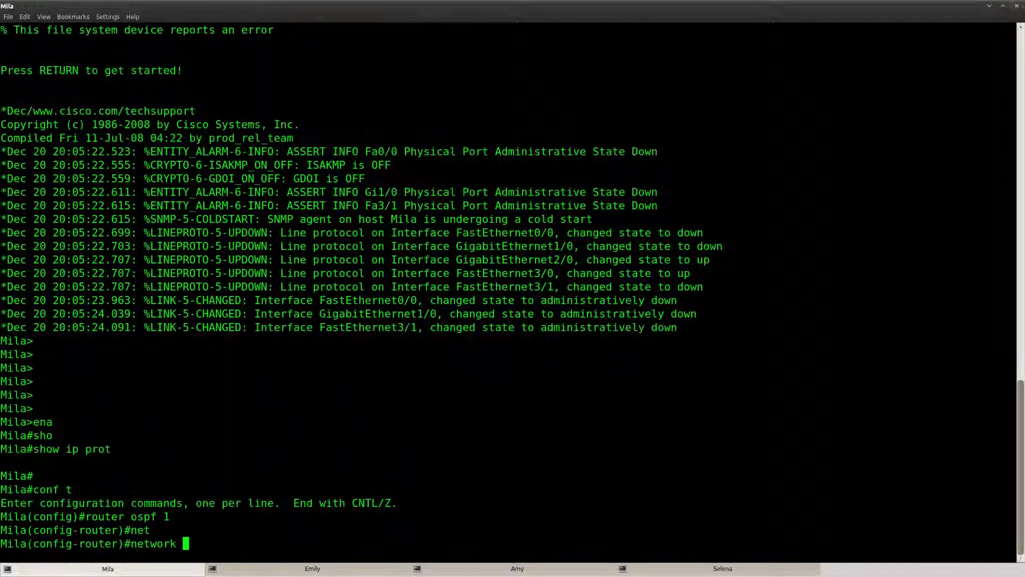
text(0.0.0.0 255.255.)
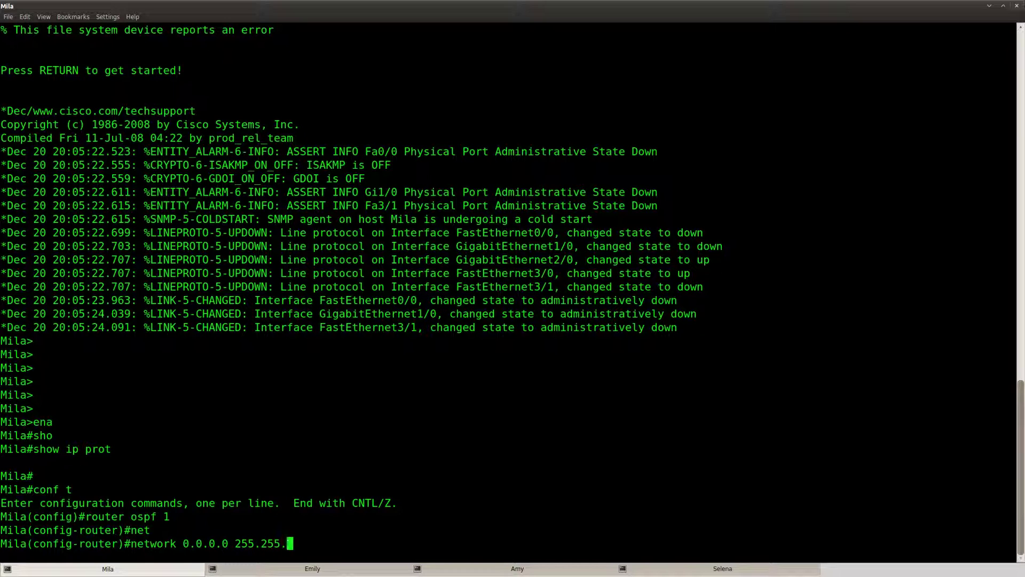
text(255.255 area 0)
key(Return)
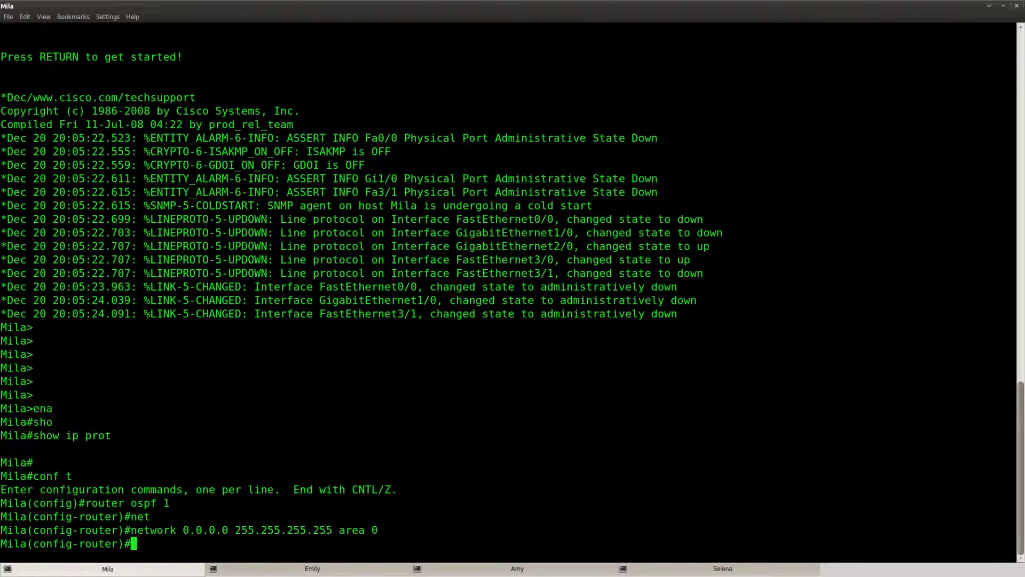
drag(378, 530, 133, 534)
Copy the network statement and configure OSPF 1 on Emily with network 0.0.0.0 255.255.255.255 area 0.
right_click(136, 533)
click(167, 430)
click(288, 569)
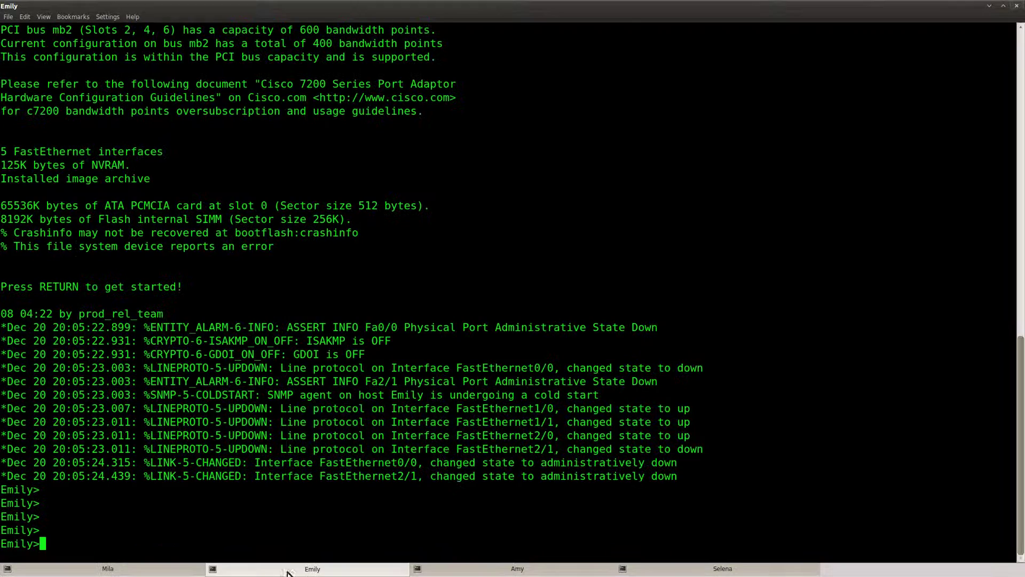
key(Return)
text(ena)
key(Return)
text(conf t)
key(Return)
text(router ospf 1)
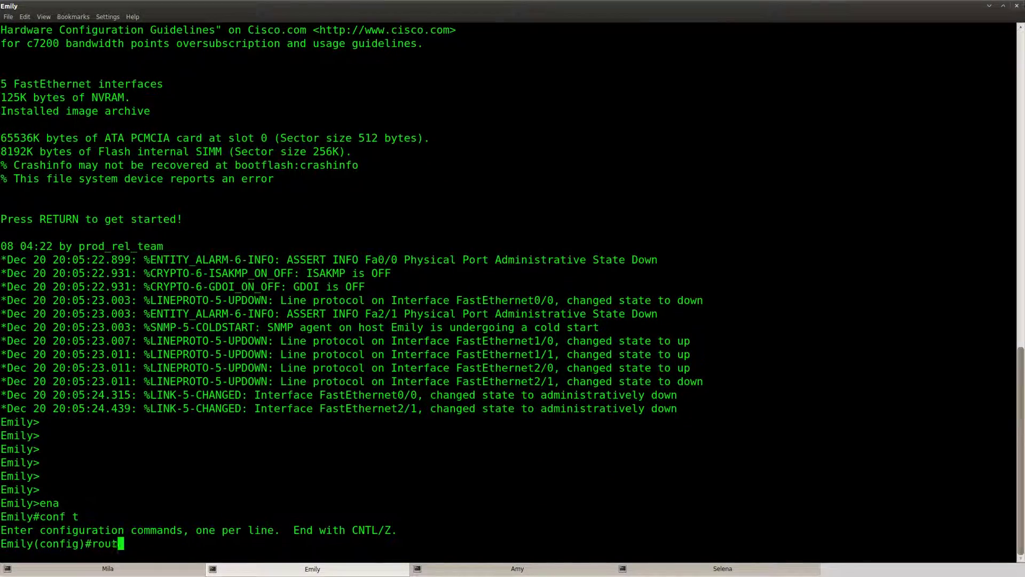
key(Return)
key(ctrl+shift+v)
key(Return)
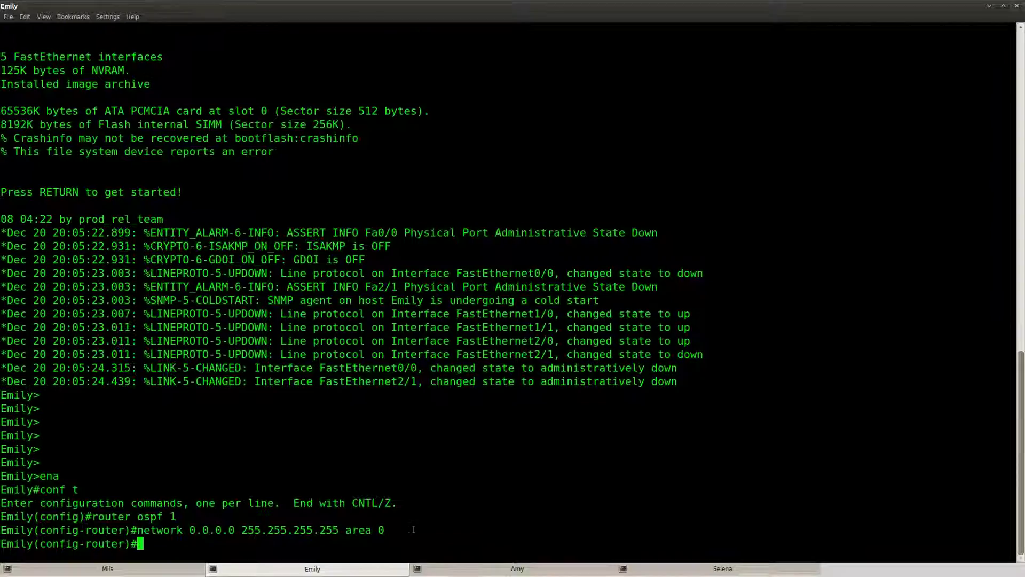
Configure OSPF 1 on Amy with the pasted network 0.0.0.0 255.255.255.255 area 0.
click(515, 568)
text(ena)
key(Return)
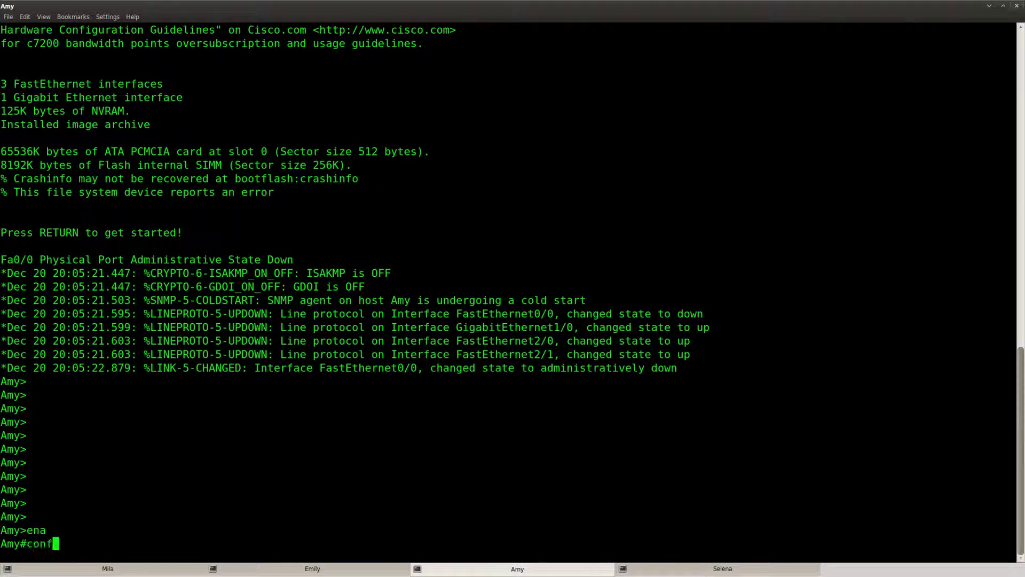
text(conf t)
key(Return)
text(routo)
key(BackSpace)
text(er ospf 1)
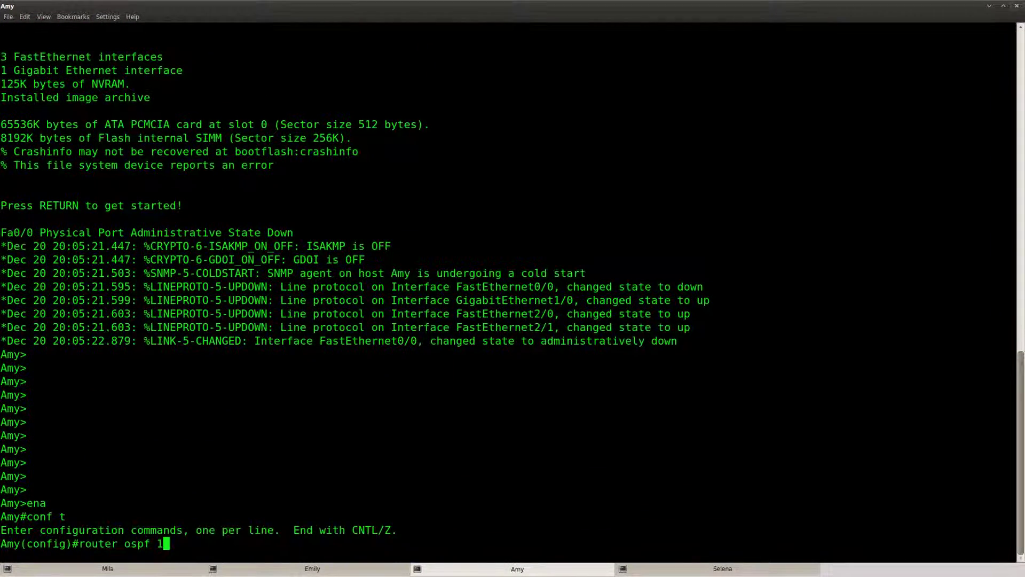
key(Return)
key(ctrl+shift+v)
key(Return)
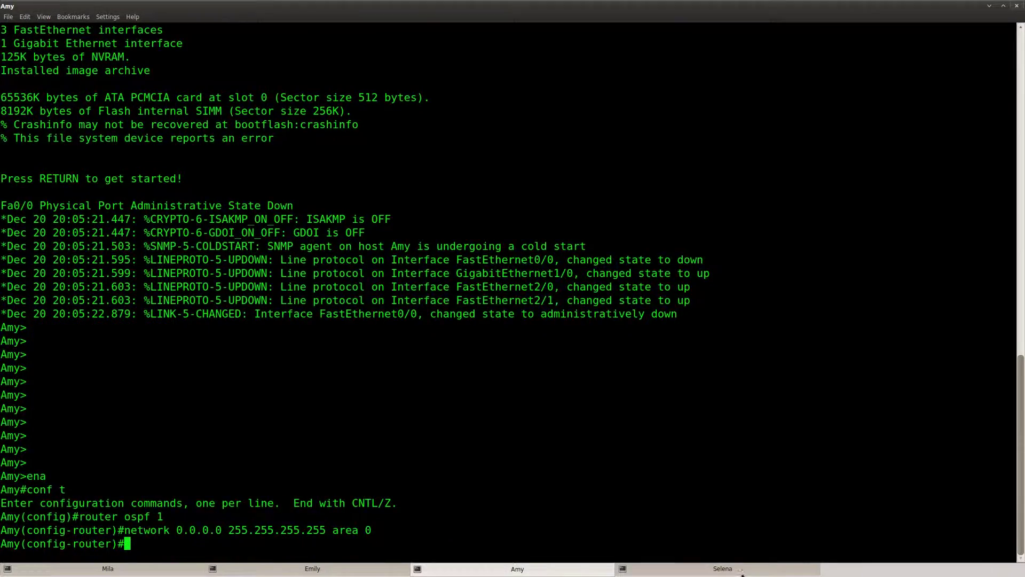
Configure OSPF 1 on Selena with the pasted network 0.0.0.0 255.255.255.255 area 0.
click(722, 569)
key(Return)
text(ena>)
key(Return)
text(conf t)
key(Return)
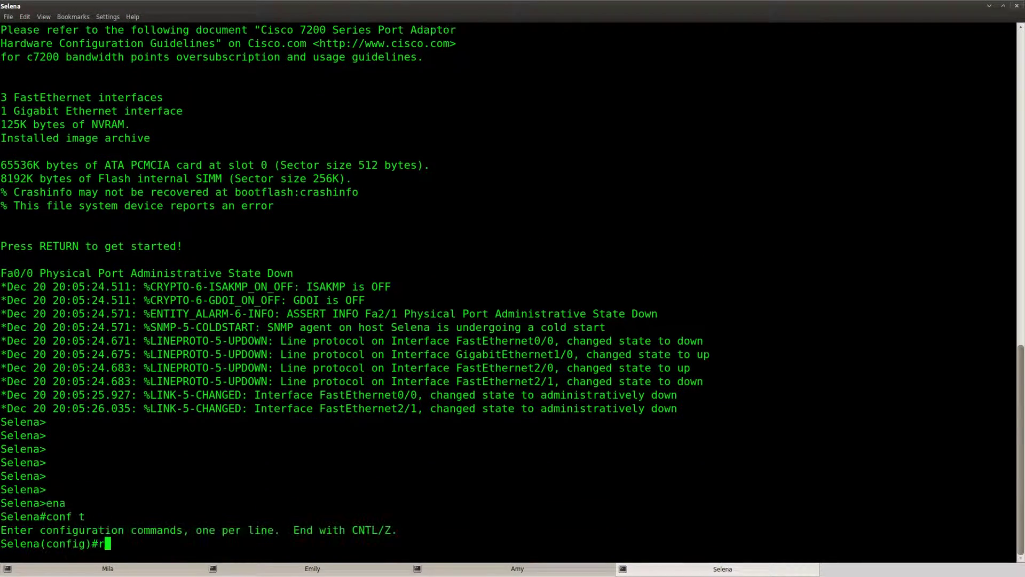
text(router ospf 1)
key(Return)
text(net)
key(Tab)
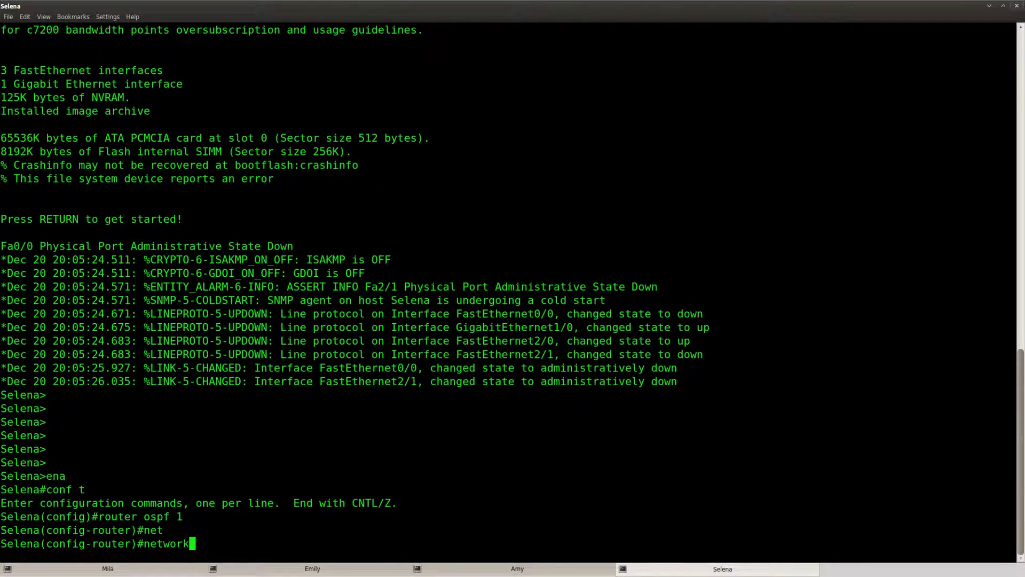
key(BackSpace)
key(BackSpace)
key(BackSpace)
key(BackSpace)
key(BackSpace)
key(BackSpace)
key(BackSpace)
key(BackSpace)
key(ctrl+shift+v)
key(Return)
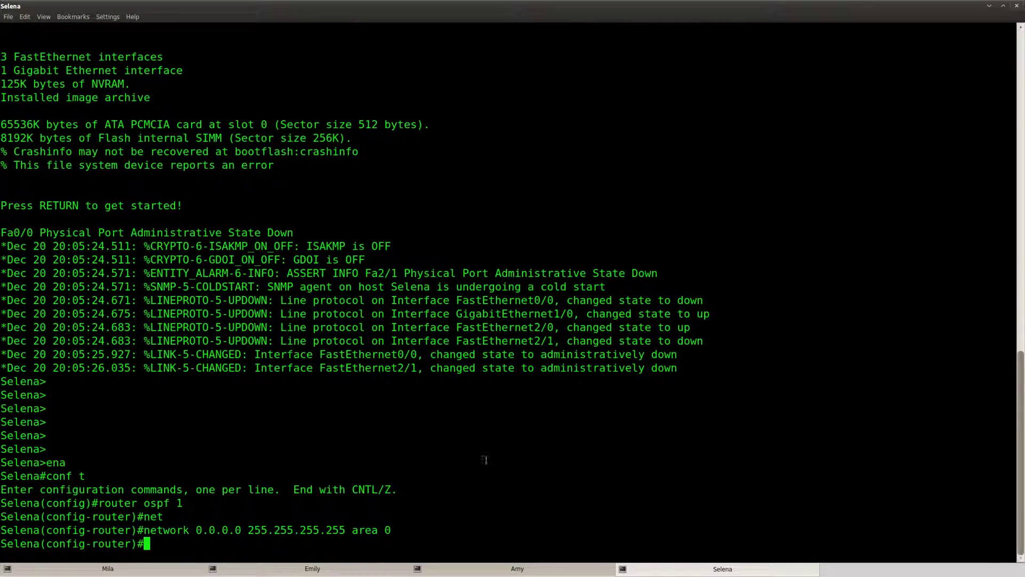
List Mila's OSPF neighbors, noting the 2WAY/DROTHER neighbor state.
click(145, 568)
key(Return)
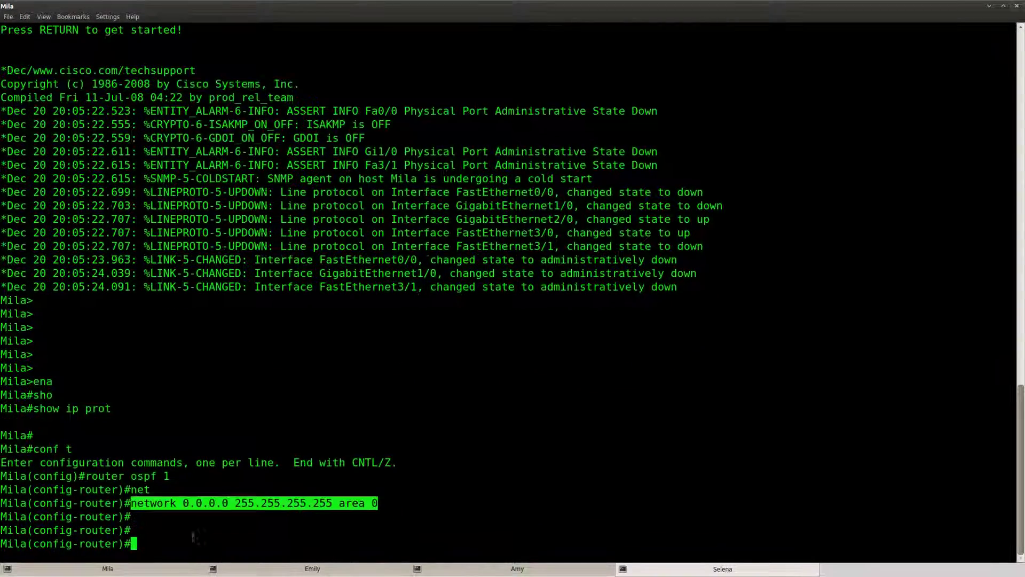
key(ctrl+z)
key(Return)
text(sho)
key(Tab)
text(ip os)
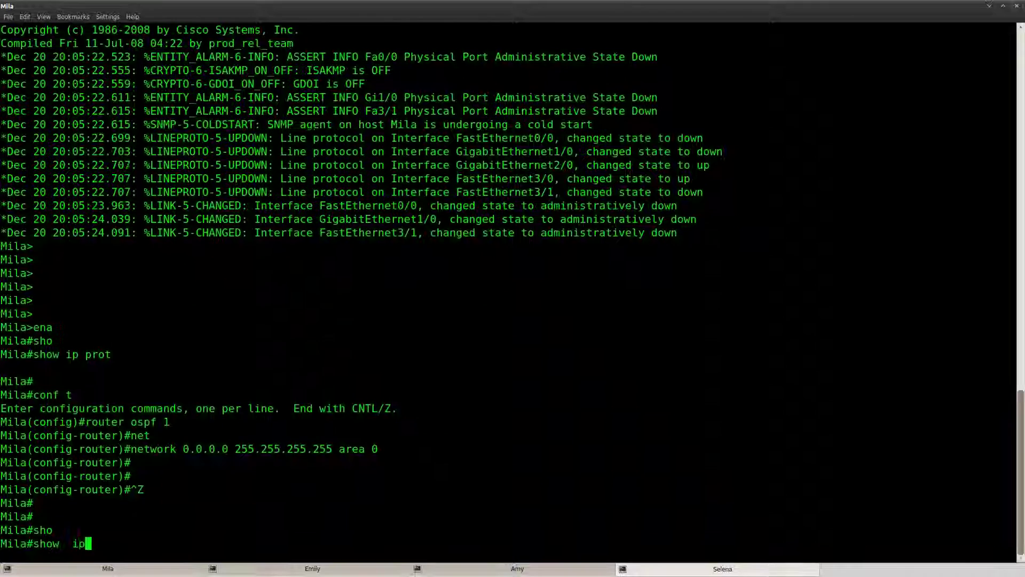
key(Tab)
text(ne)
key(Tab)
key(Return)
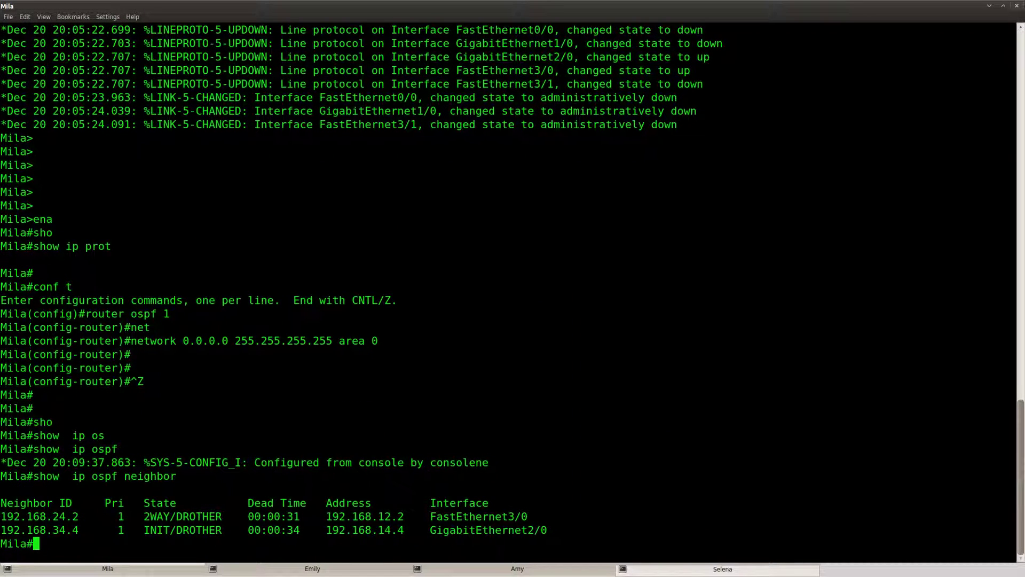
drag(224, 516, 140, 518)
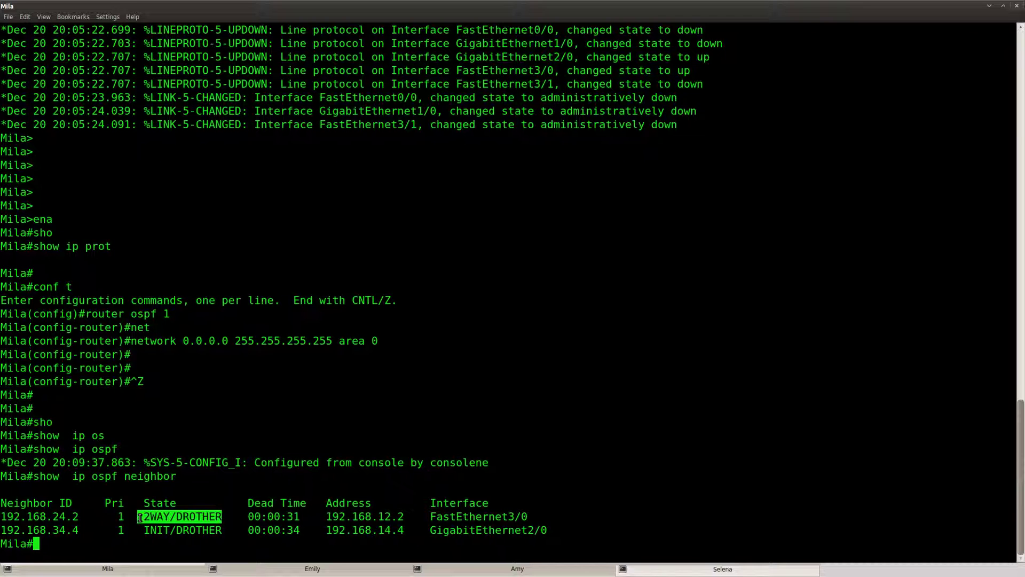
key(Return)
key(Return)
key(Return)
key(Return)
Show Mila's interface summary with show ip int brief.
text(sho)
key(Tab)
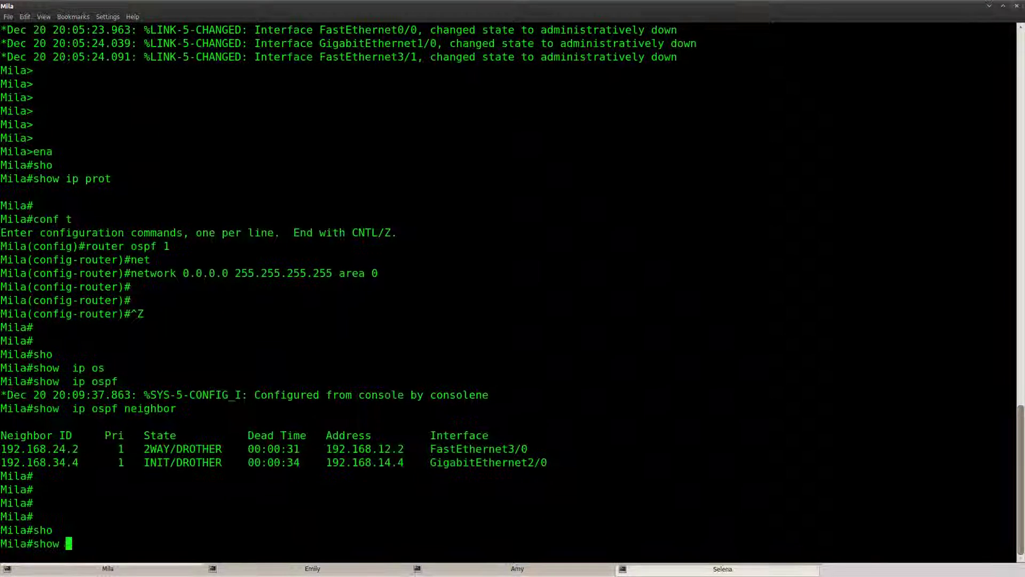
key(Tab)
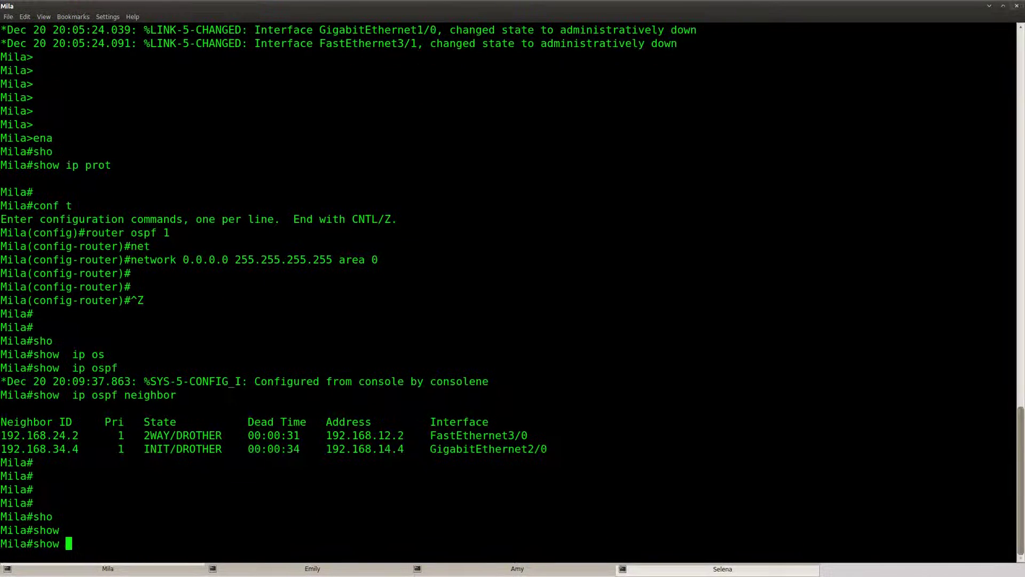
text(ip int brief)
key(Return)
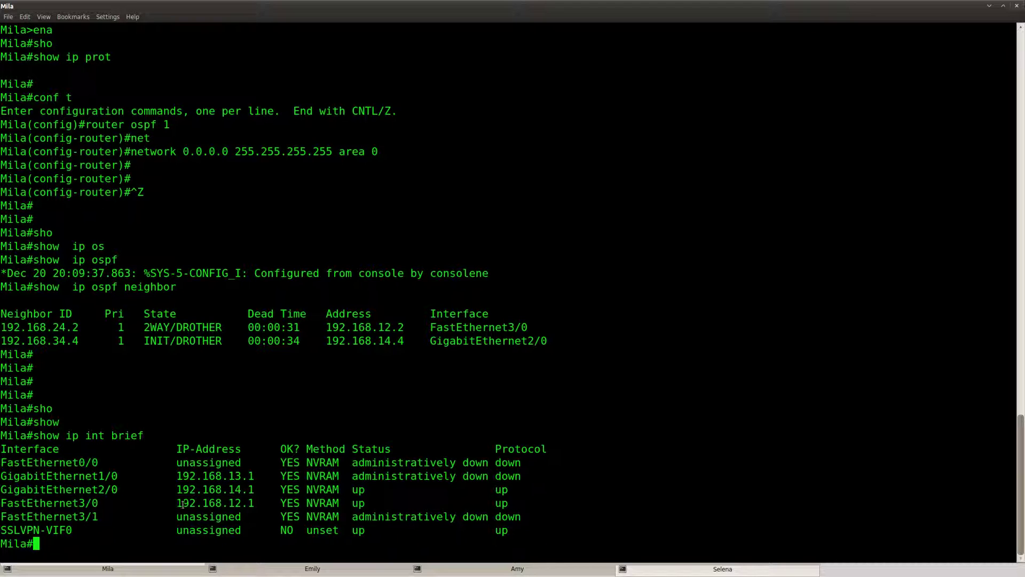
Enter interface configuration for the administratively down GigabitEthernet1/0 on Mila.
text(conf t)
key(Return)
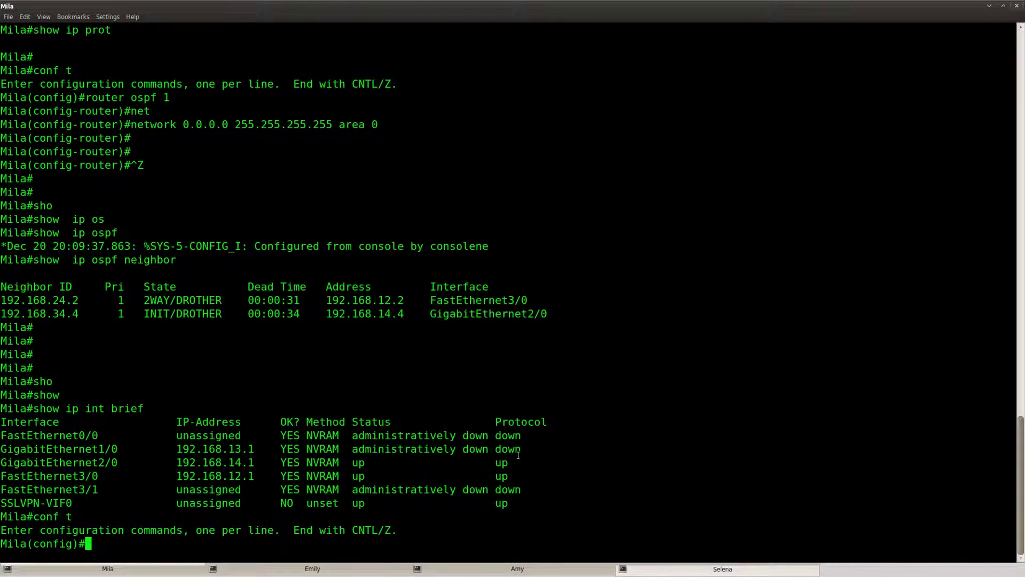
drag(522, 449, 0, 449)
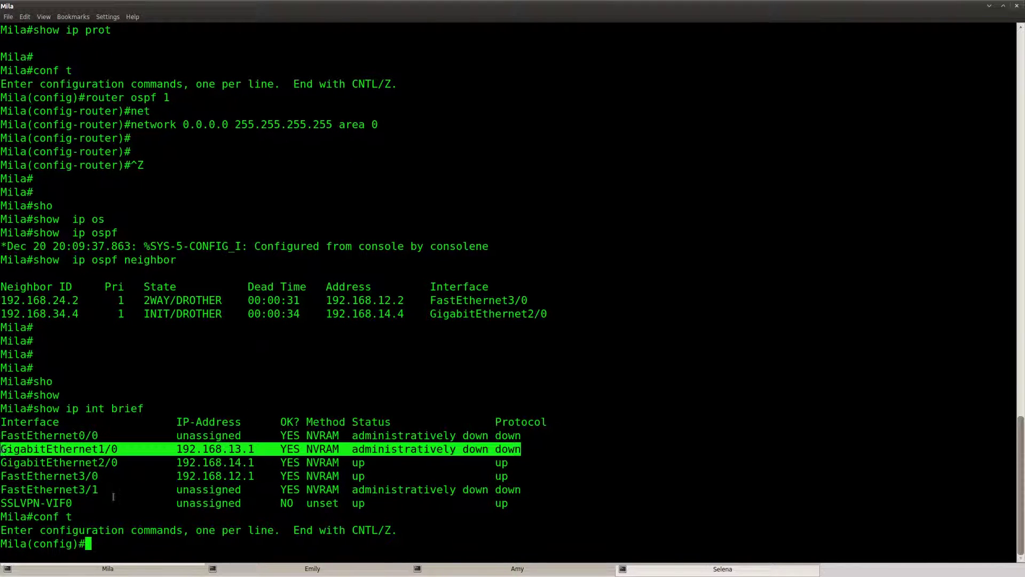
key(Return)
text(int g1/0)
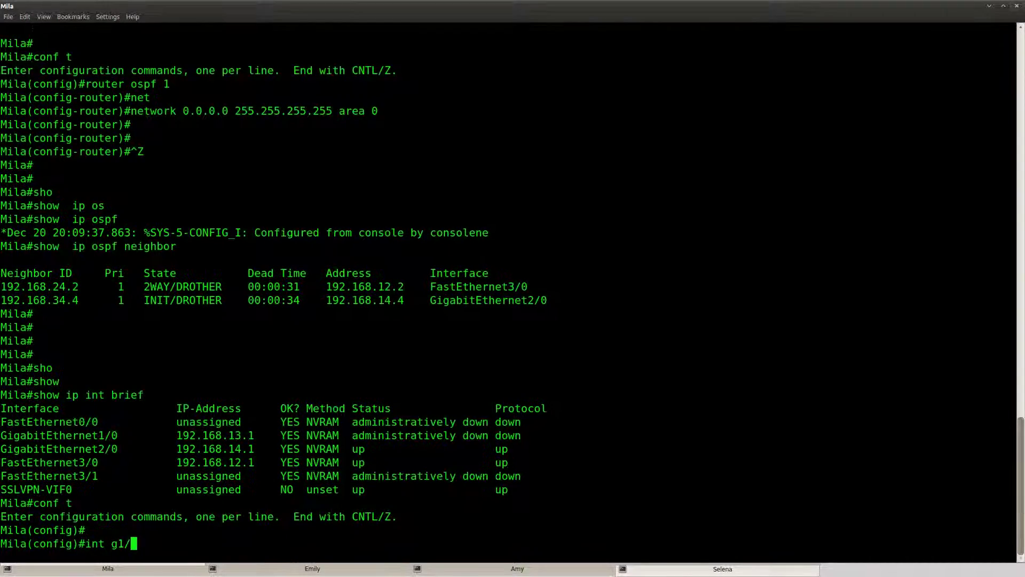
key(Return)
Enable Mila's GigabitEthernet1/0 with no shut, then list Emily's interface summary.
text(no shut)
key(Return)
key(shift+Right)
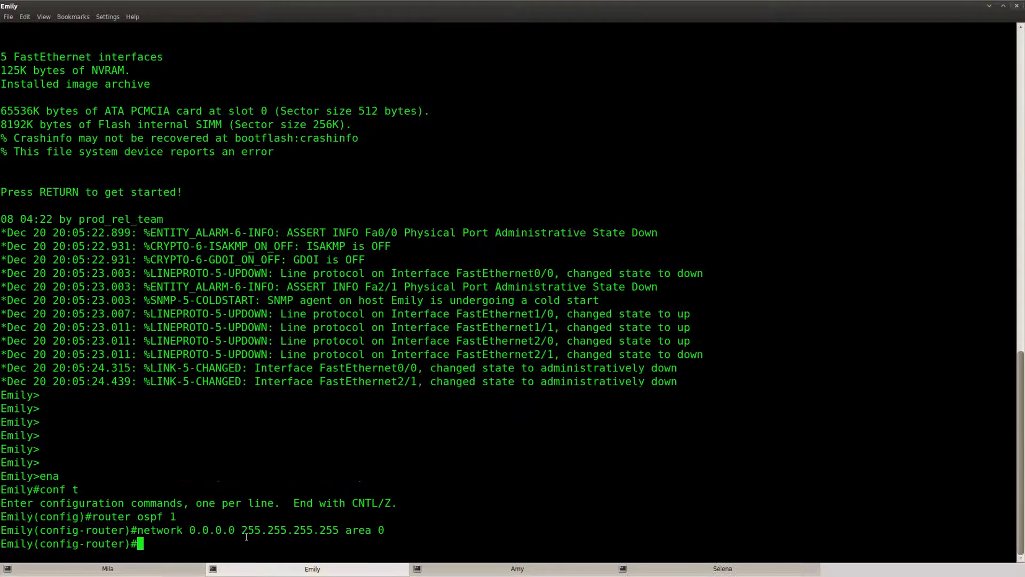
text(do show ip int brief)
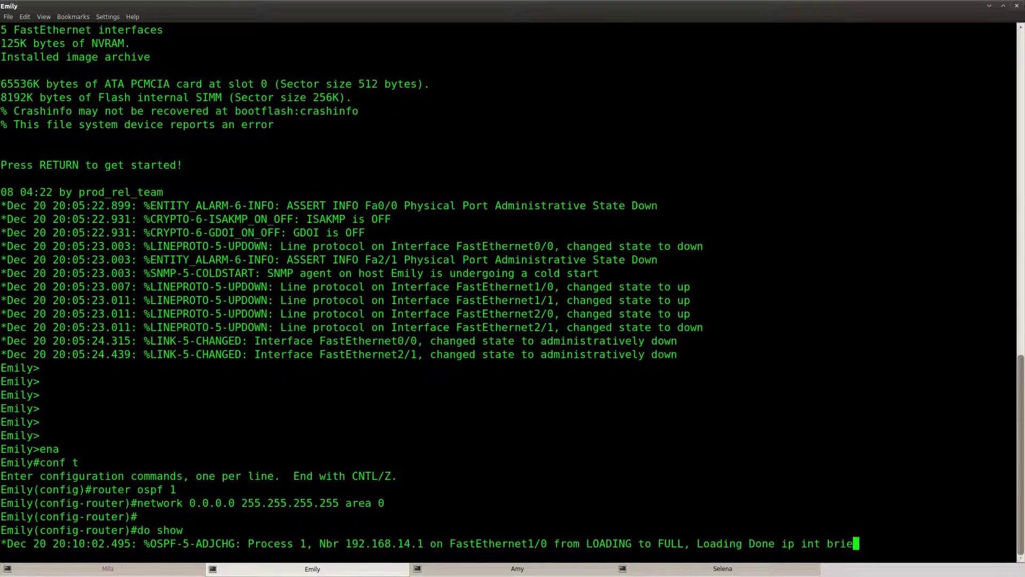
key(Return)
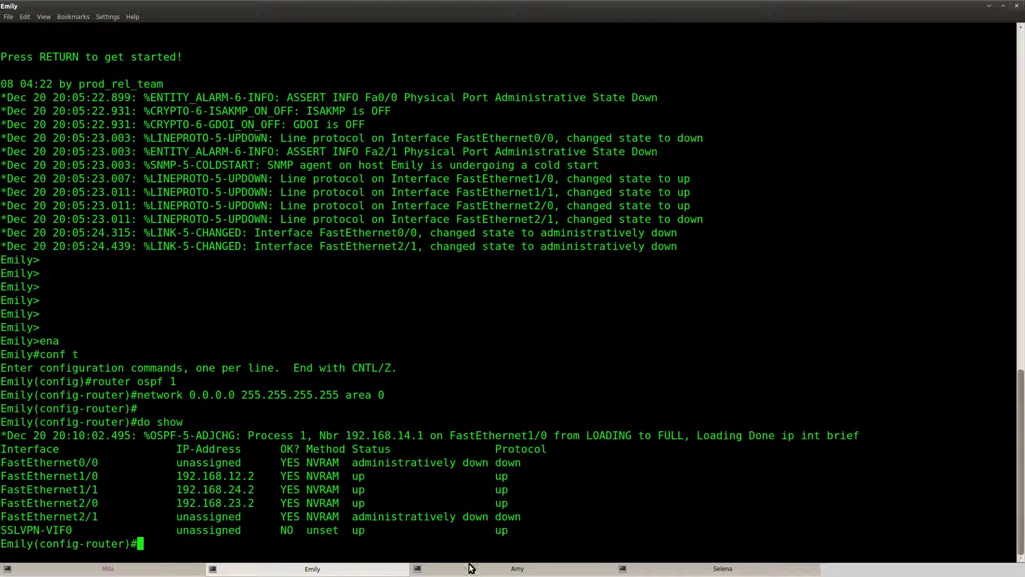
List the interface summaries on Amy and Selena.
key(shift+Right)
text(show ip )
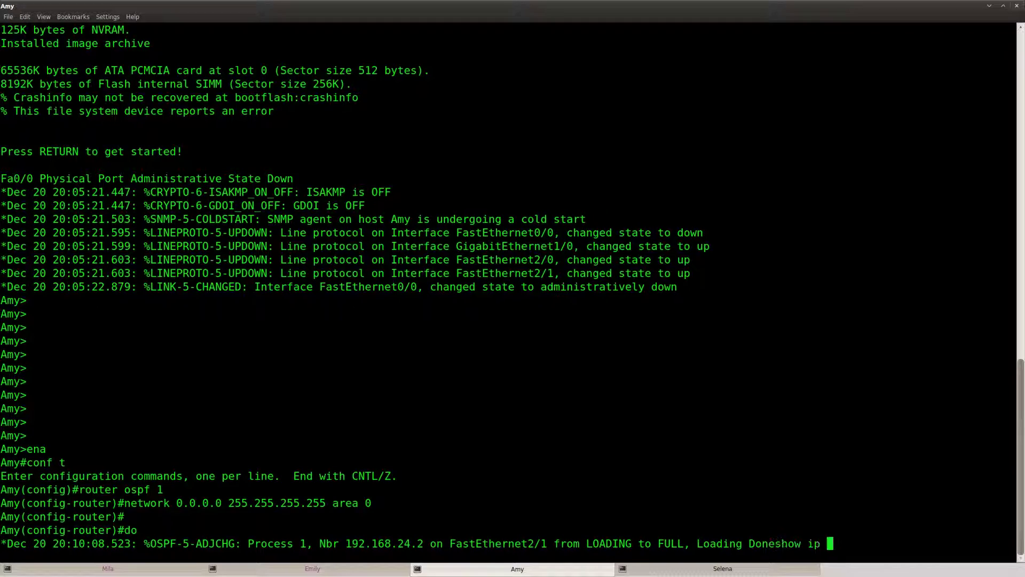
text(int brief)
key(Return)
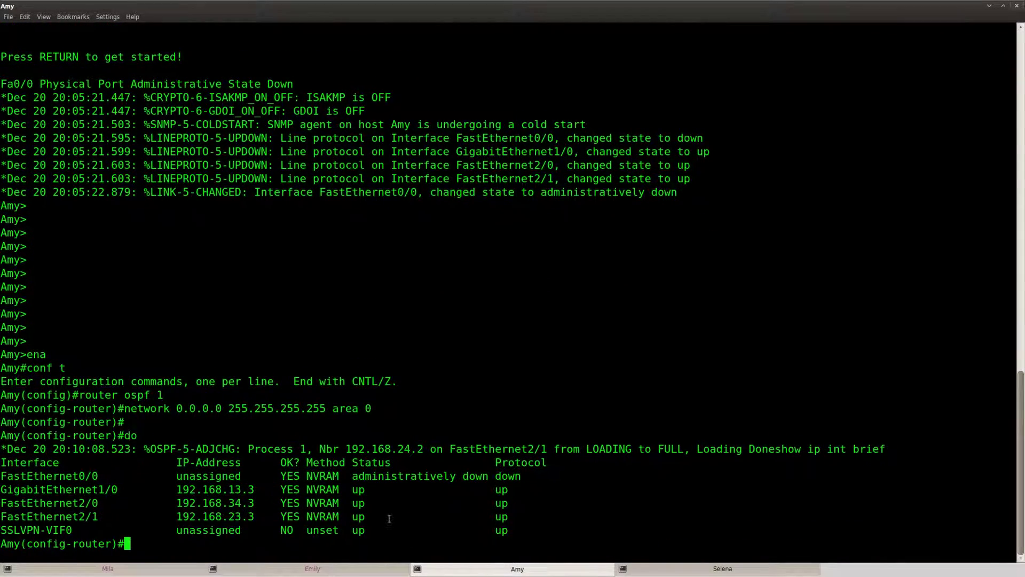
click(676, 569)
key(Return)
key(Return)
text(do show )
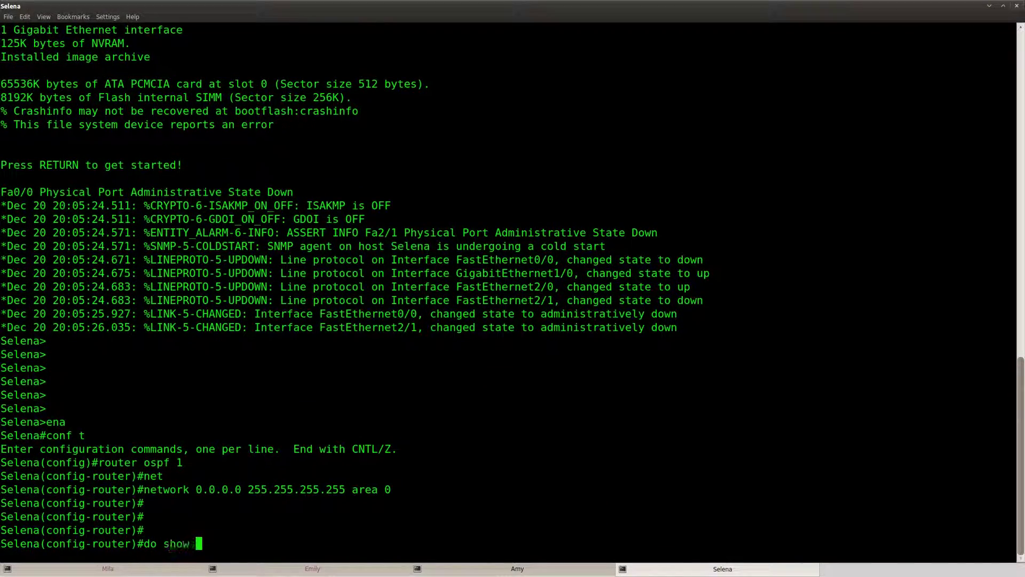
text(ip int brief)
key(Return)
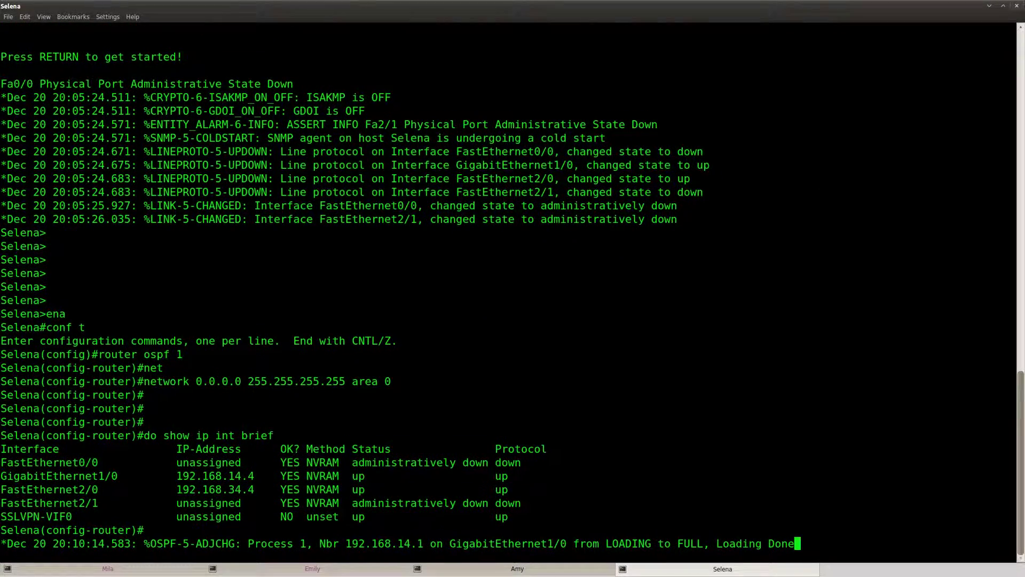
Return to Mila's console and leave configuration mode.
key(Return)
key(Return)
click(108, 568)
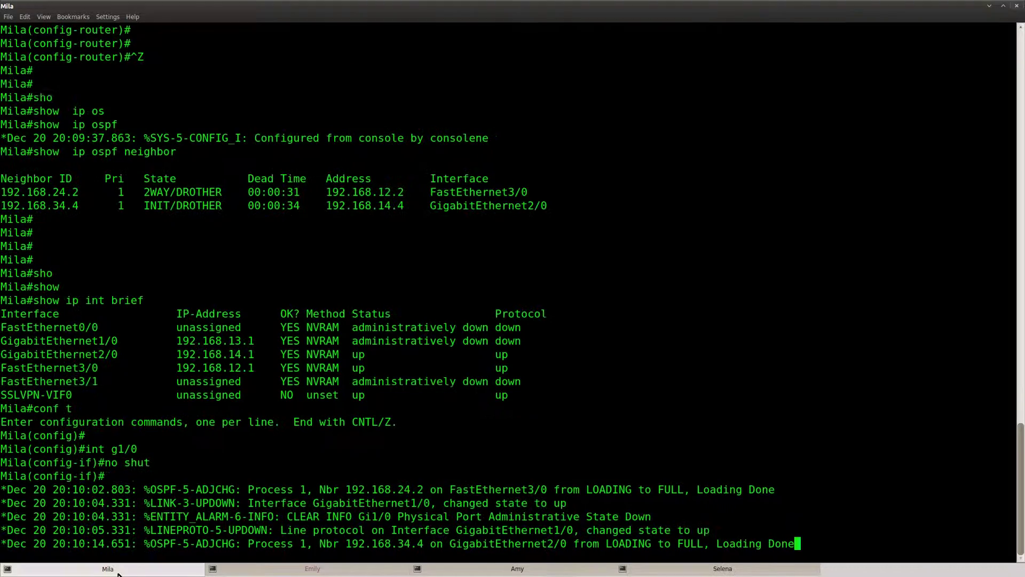
key(Return)
key(Return)
key(Return)
key(Return)
key(Return)
key(Return)
key(Return)
key(Return)
key(Return)
key(Return)
key(Return)
key(ctrl+z)
key(Return)
key(Return)
key(Return)
key(Return)
key(Return)
key(Return)
key(Return)
key(Return)
key(Return)
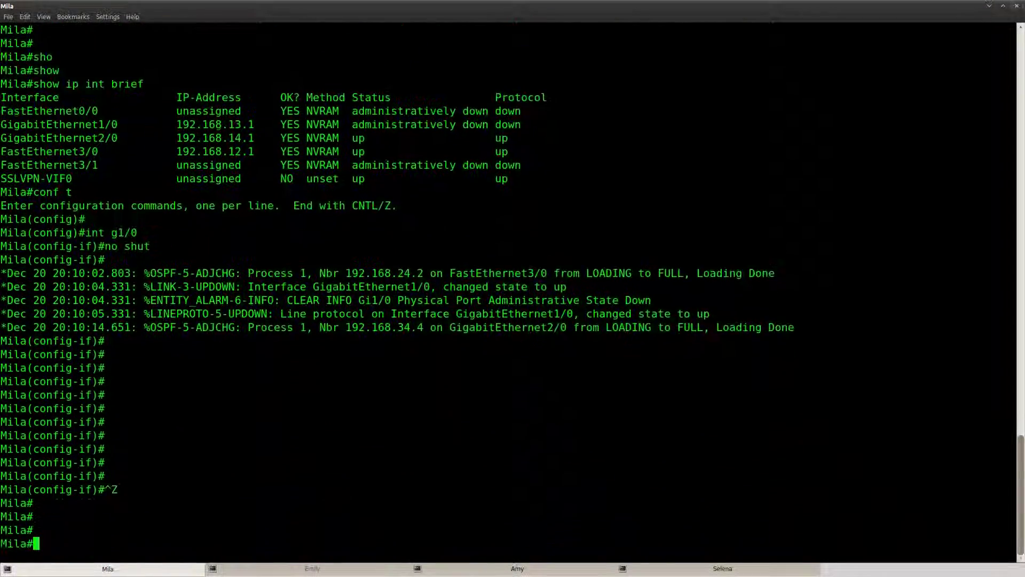
Show Mila's interface brief, highlighting the up/up GigabitEthernet1/0 and FastEthernet3/0 rows.
text(sho)
key(Tab)
text(ip int)
key(Tab)
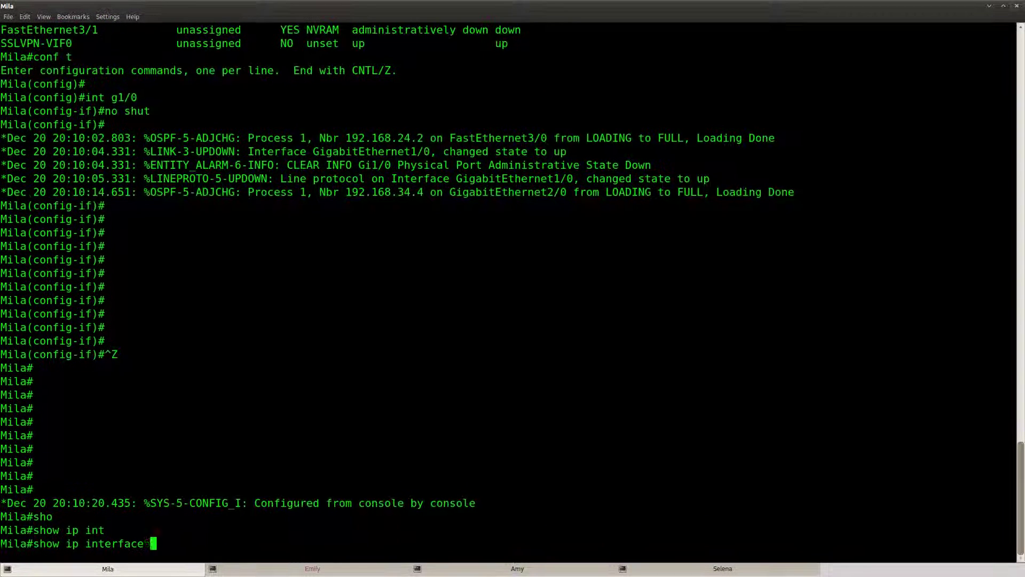
text(brief)
key(Return)
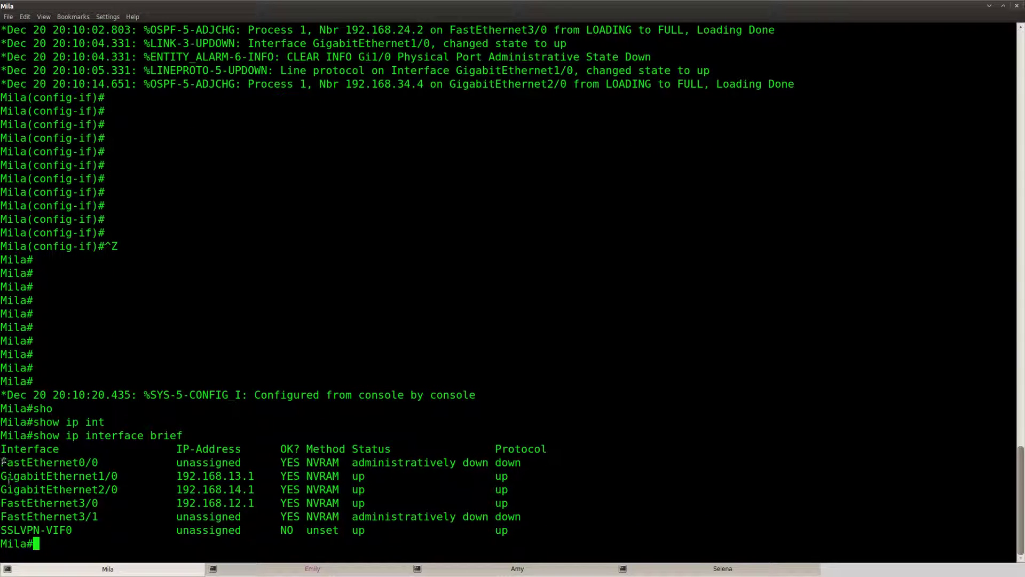
drag(1, 476, 119, 473)
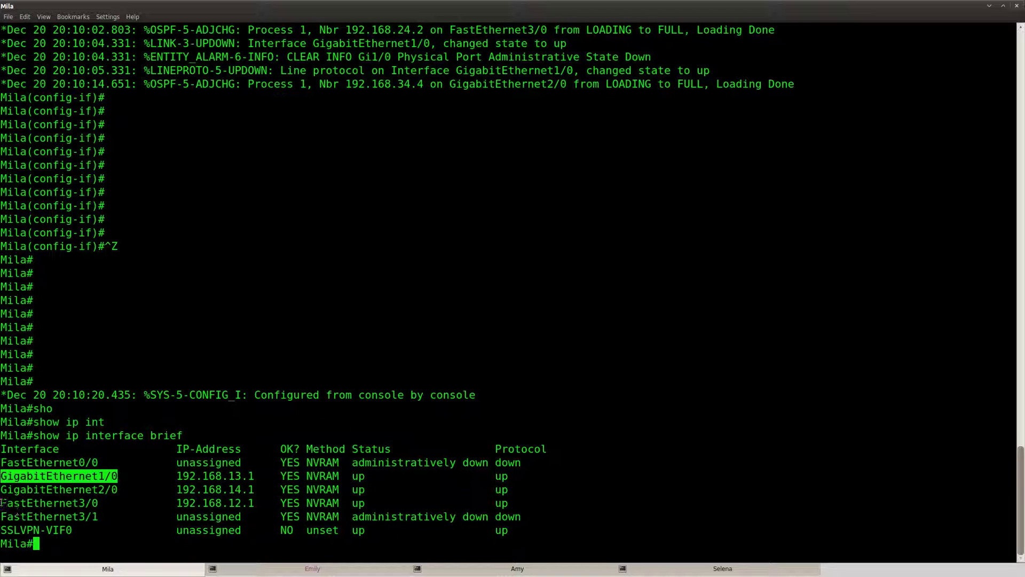
drag(2, 503, 98, 502)
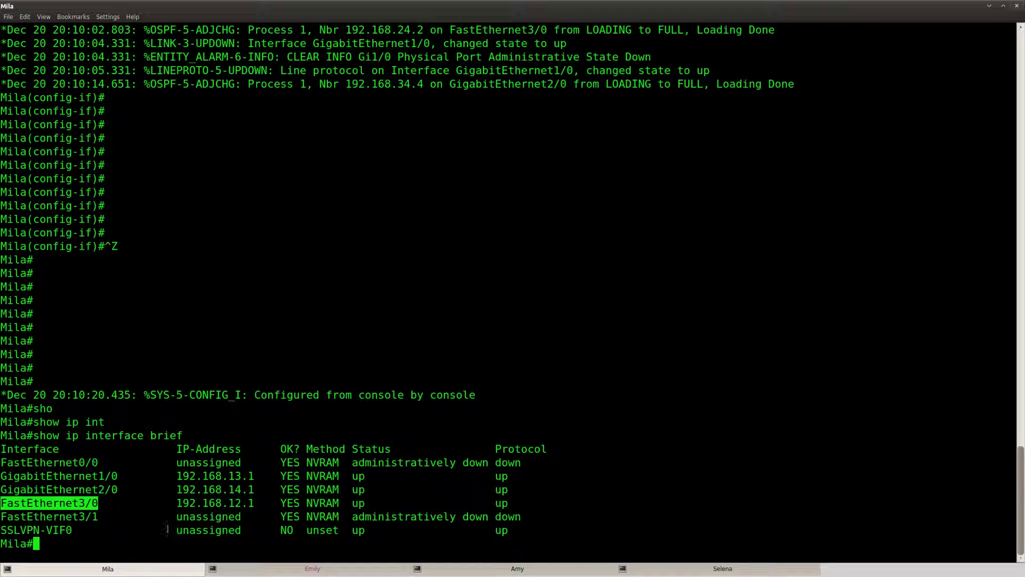
click(167, 529)
Show OSPF details for Mila's FastEthernet3/0 and mark its cost of 1.
text(sho)
key(Tab)
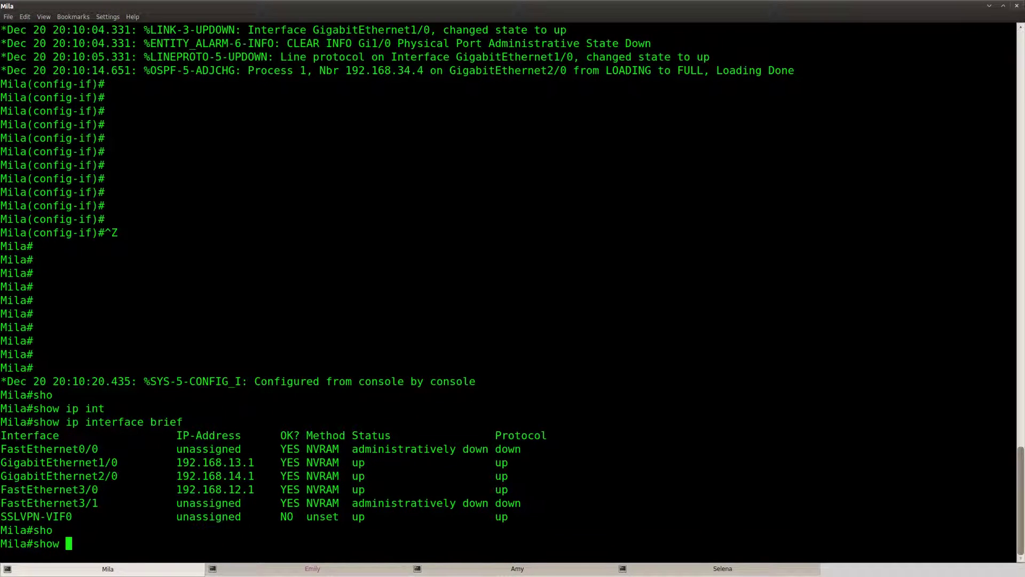
text(ip)
text(os)
key(Tab)
text(inter)
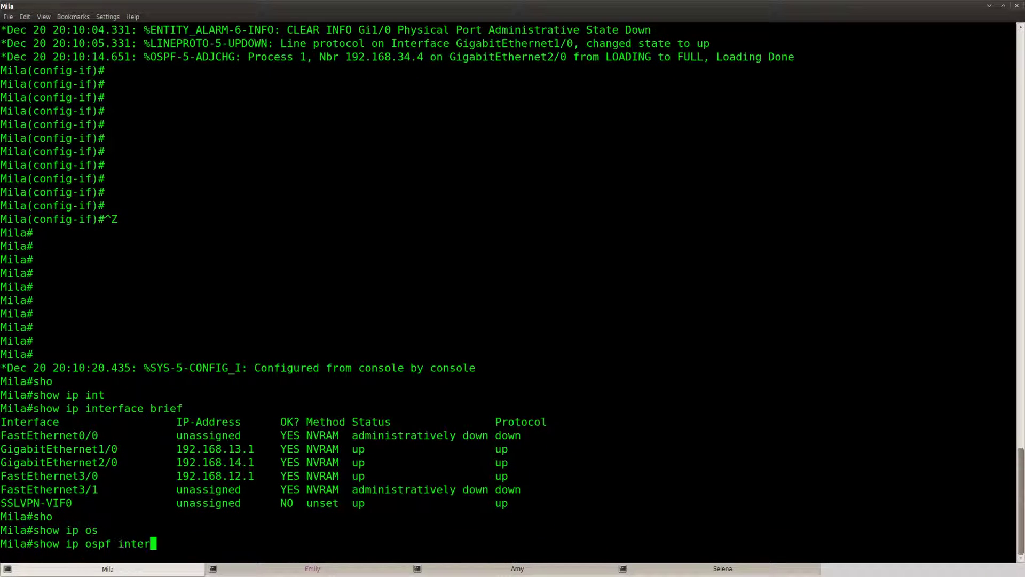
key(Tab)
text(fas)
key(Tab)
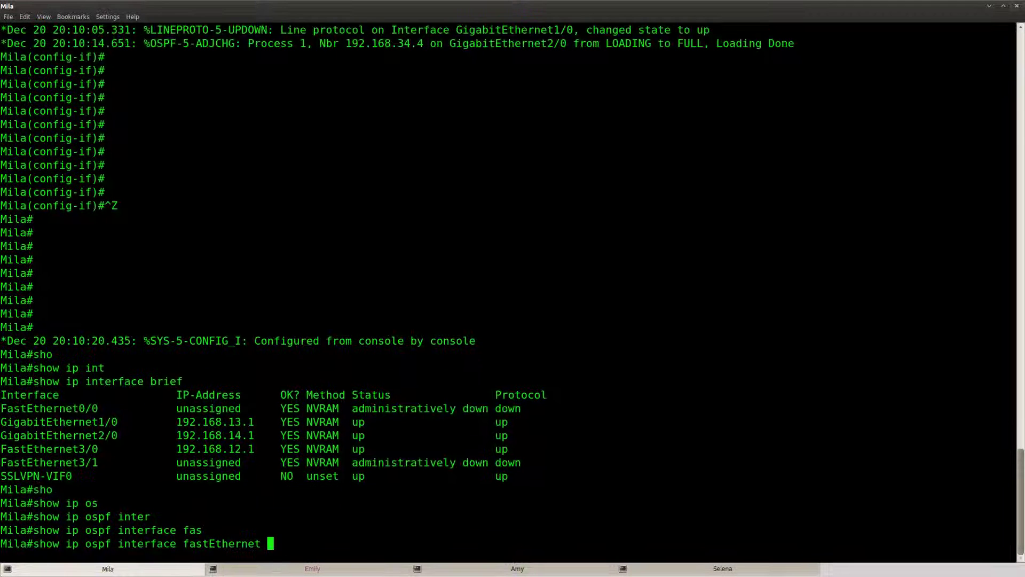
text(3/0)
key(Return)
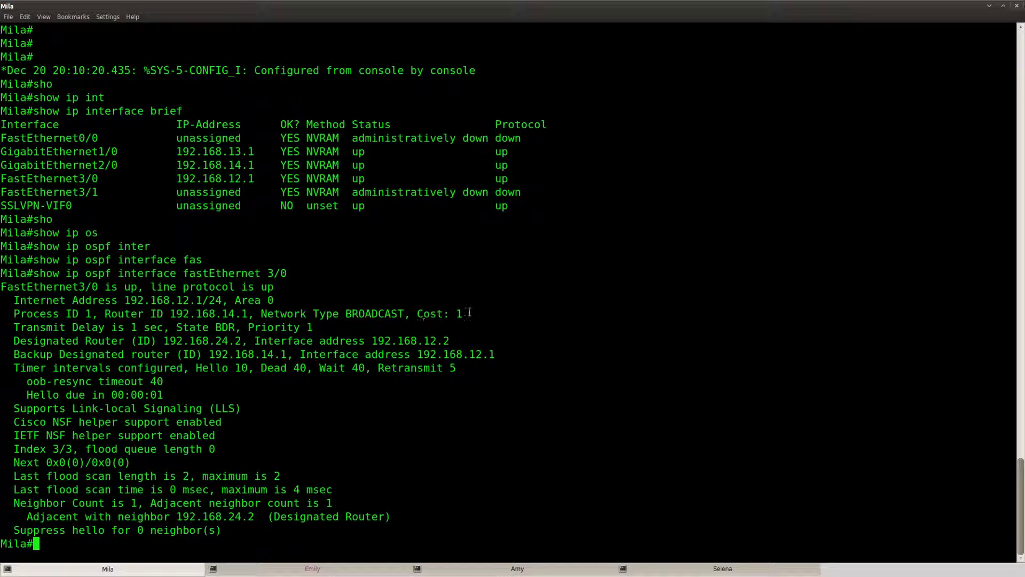
drag(469, 313, 417, 313)
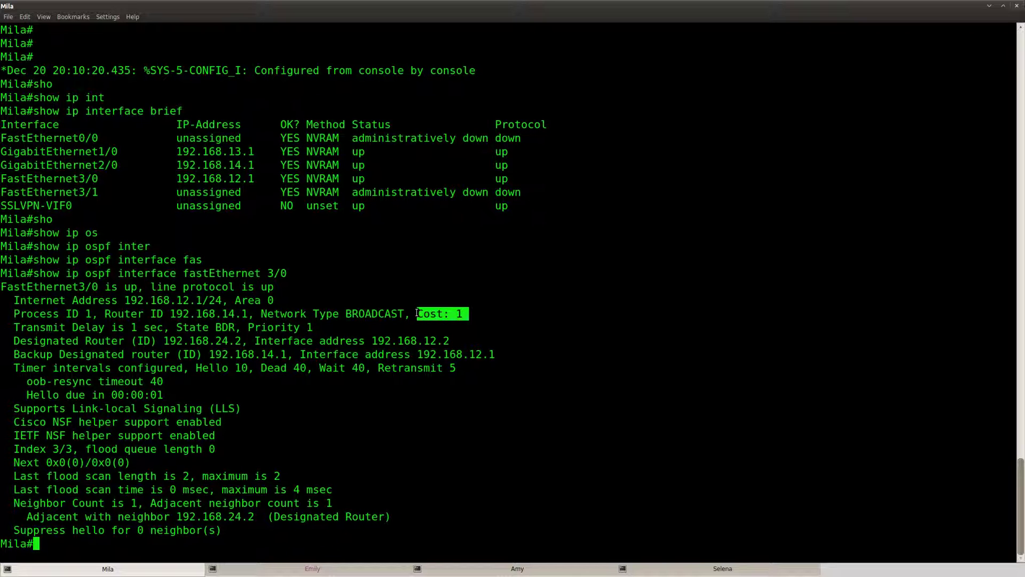
Show OSPF details for GigabitEthernet1/0 and mark its cost of 1.
key(Up)
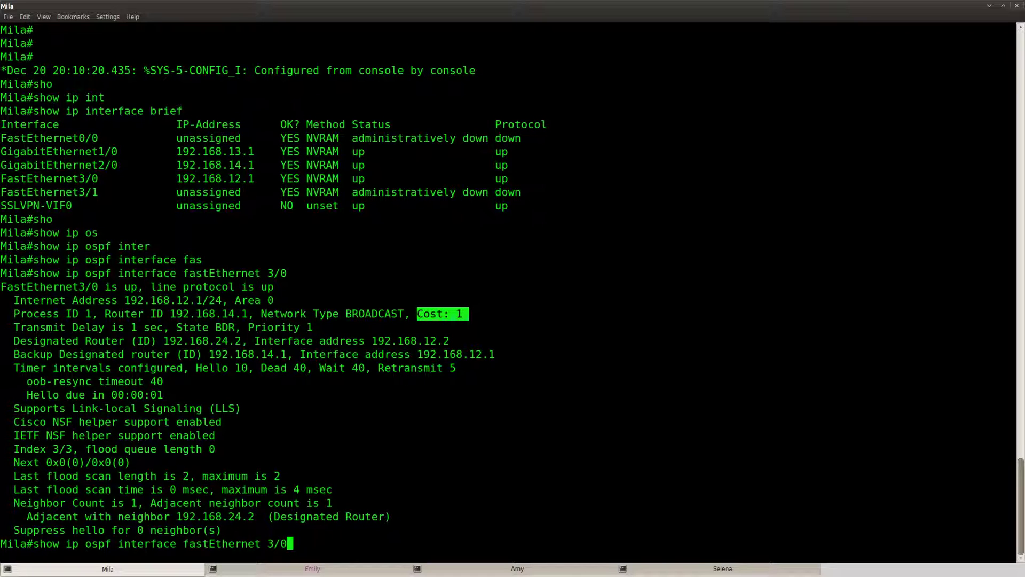
key(BackSpace)
key(BackSpace)
key(BackSpace)
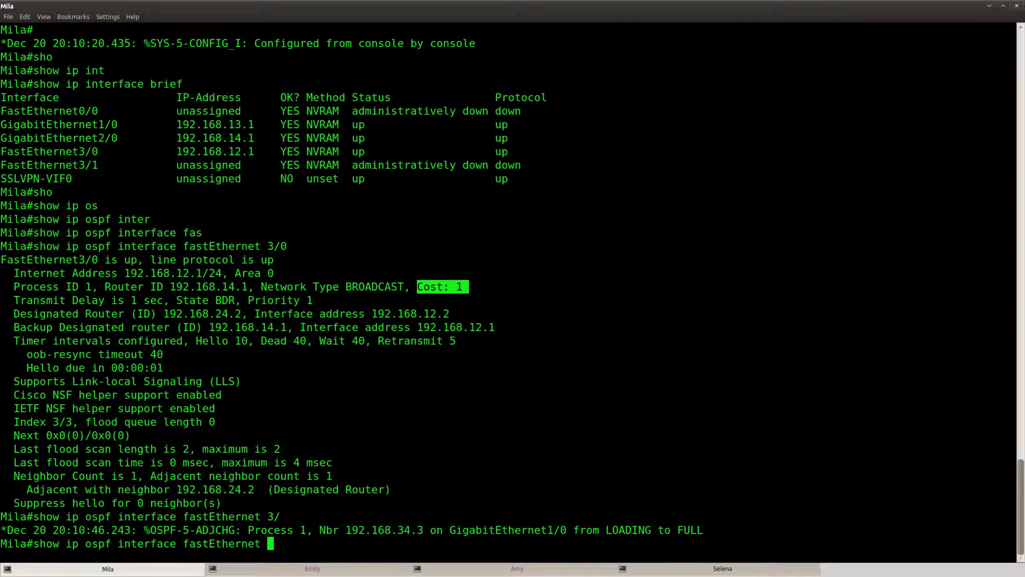
key(BackSpace)
key(BackSpace)
key(BackSpace)
key(BackSpace)
key(BackSpace)
key(BackSpace)
key(BackSpace)
key(BackSpace)
key(BackSpace)
key(BackSpace)
key(BackSpace)
key(BackSpace)
key(BackSpace)
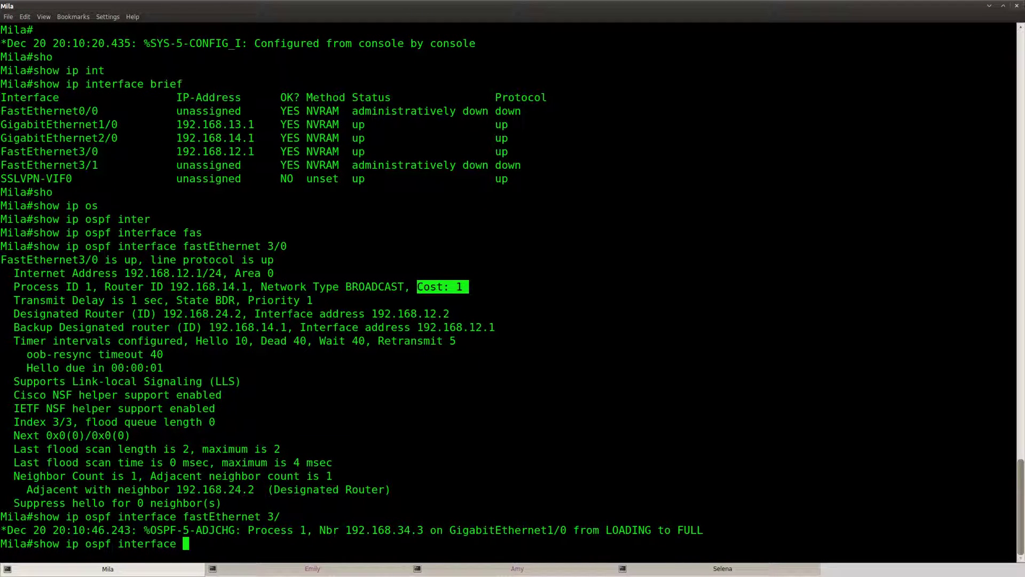
text(gig)
key(Tab)
text(1/0)
key(Return)
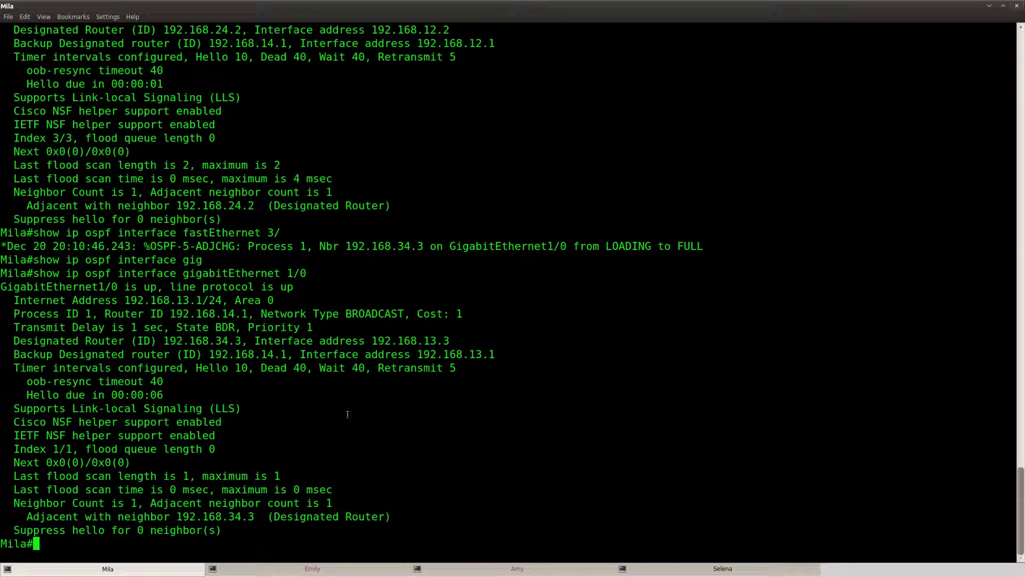
drag(465, 312, 420, 313)
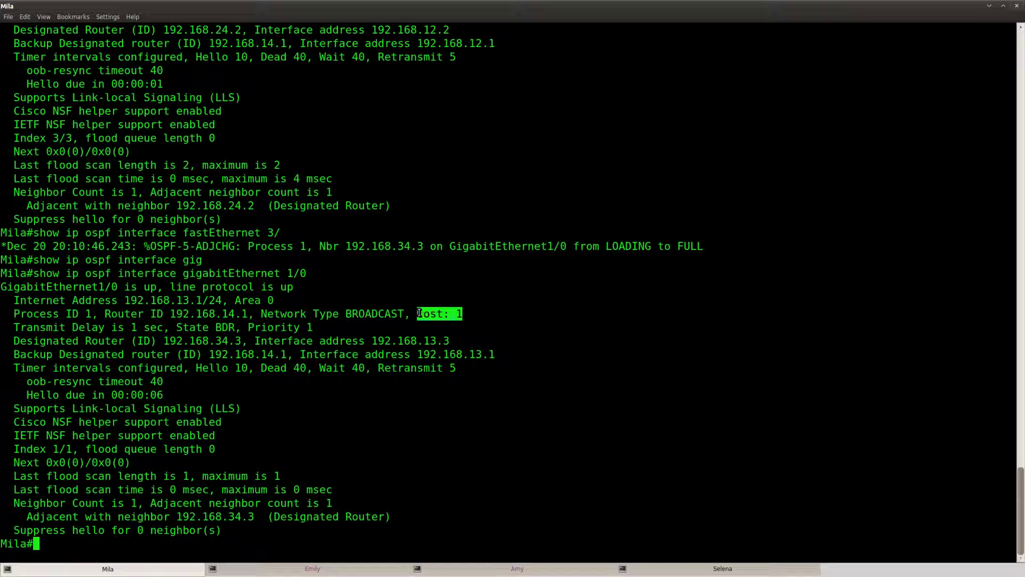
click(438, 442)
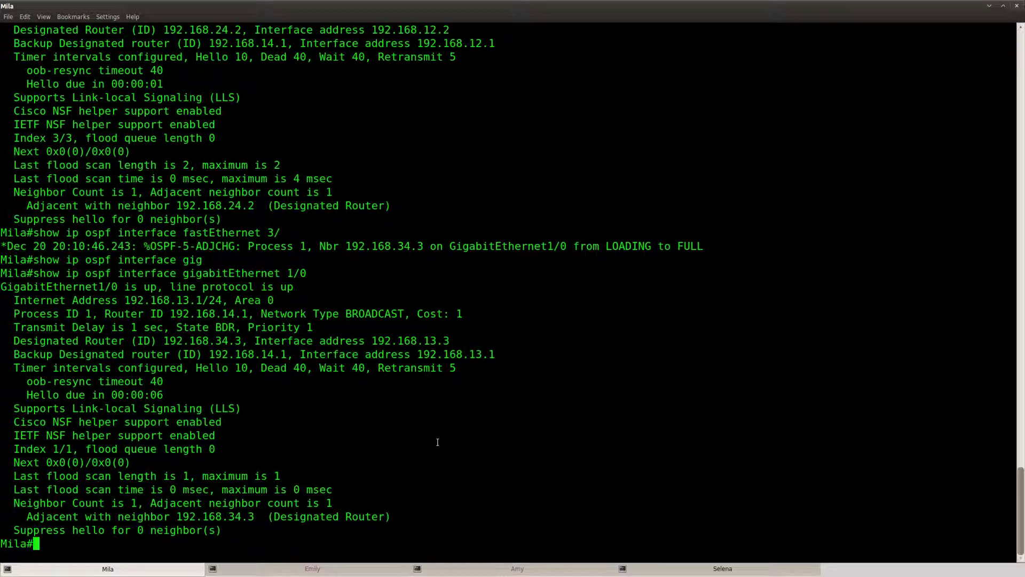
Enter configuration mode for Mila's OSPF process 1 with conf t and router ospf 1.
key(Return)
key(Return)
key(Return)
text(conf t)
key(Return)
text(router ospf 1)
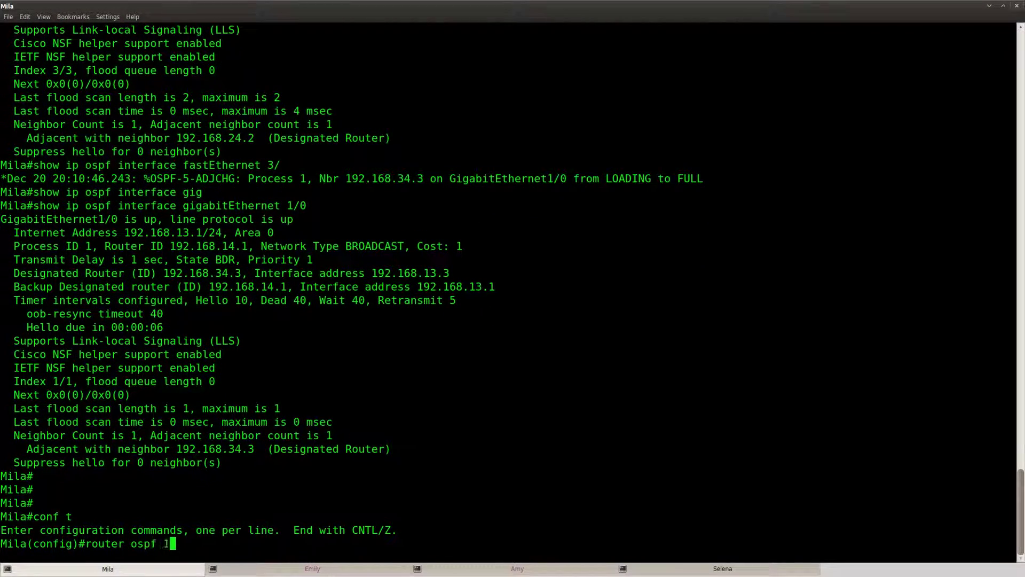
key(Return)
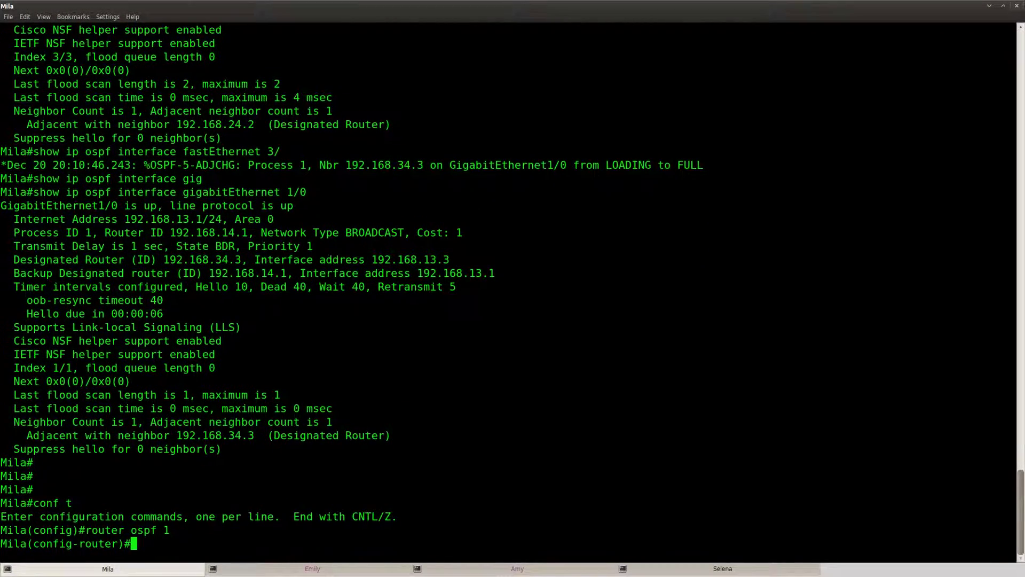
Set auto-cost reference-bandwidth to 1000 Mbps under OSPF process 1.
text(auto)
key(Tab)
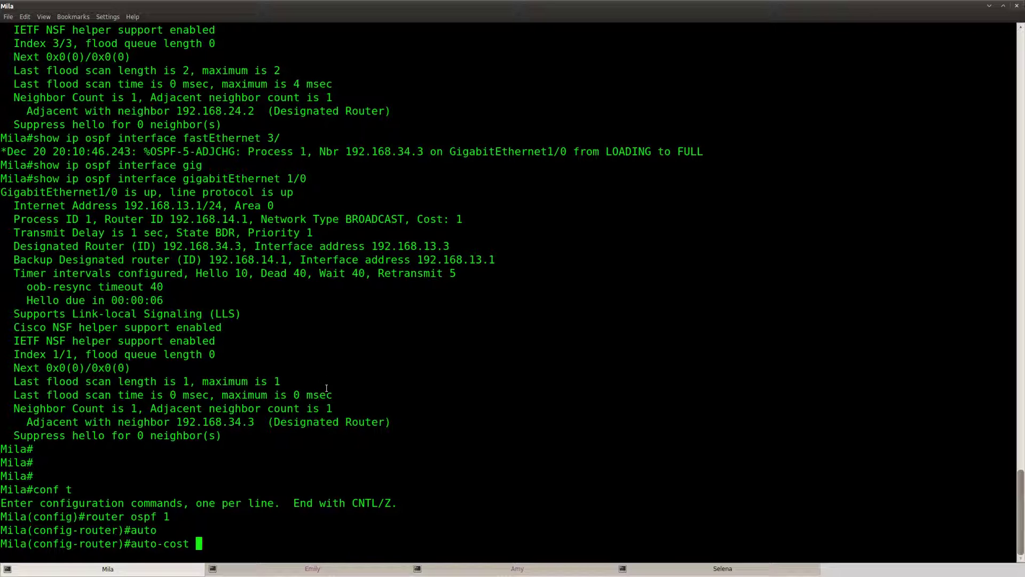
drag(168, 516, 43, 516)
click(44, 516)
text(?)
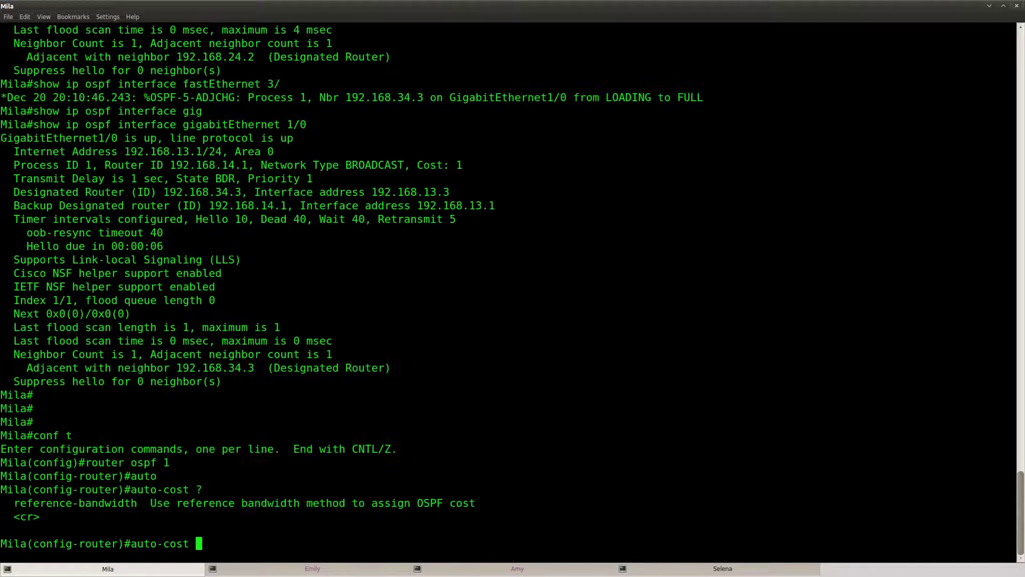
text(ref)
key(Tab)
text(?)
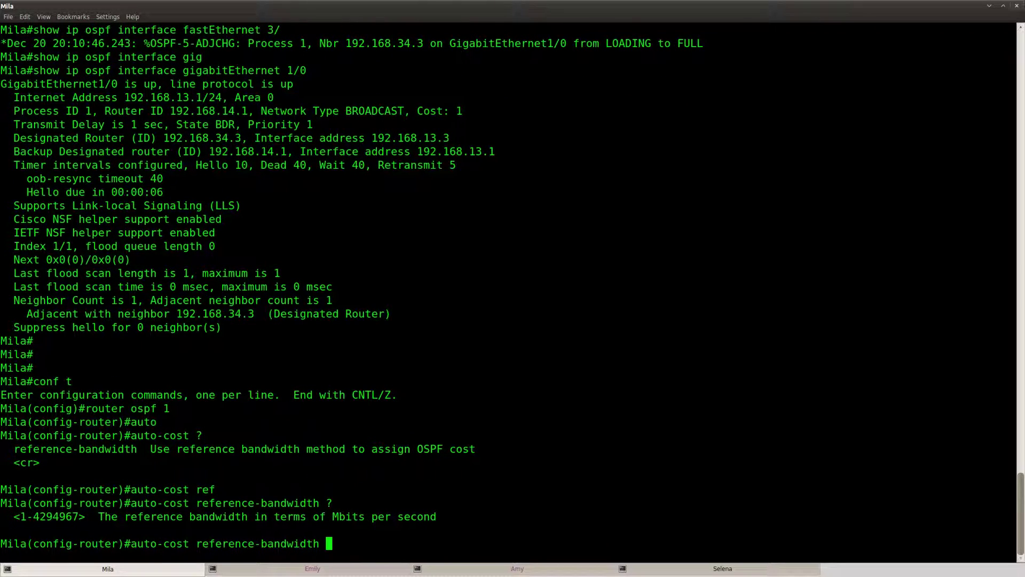
text(1000)
drag(365, 516, 332, 516)
click(348, 525)
key(Return)
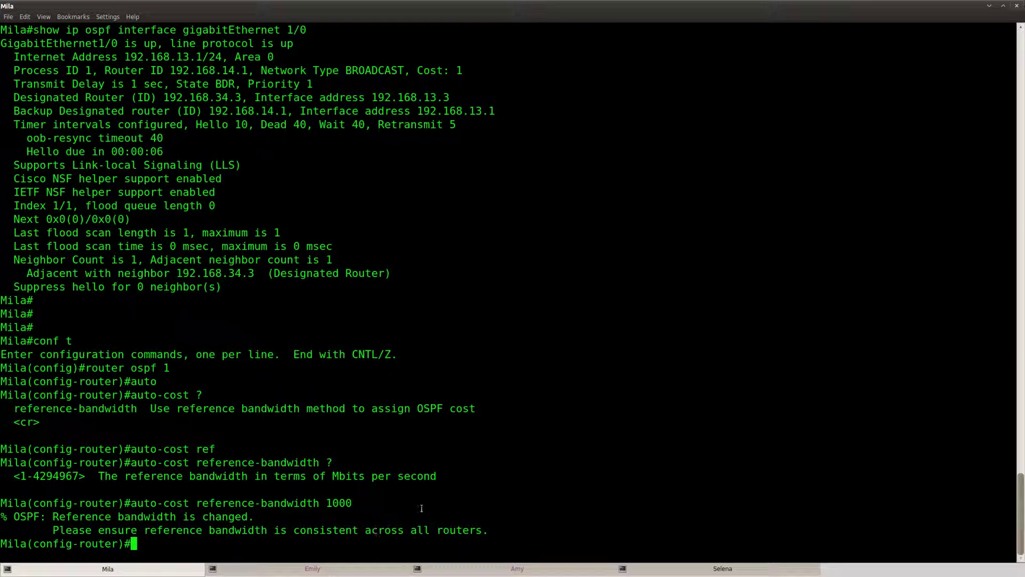
Review the reference-bandwidth-changed notice and select the auto-cost reference-bandwidth 1000 command text.
key(Return)
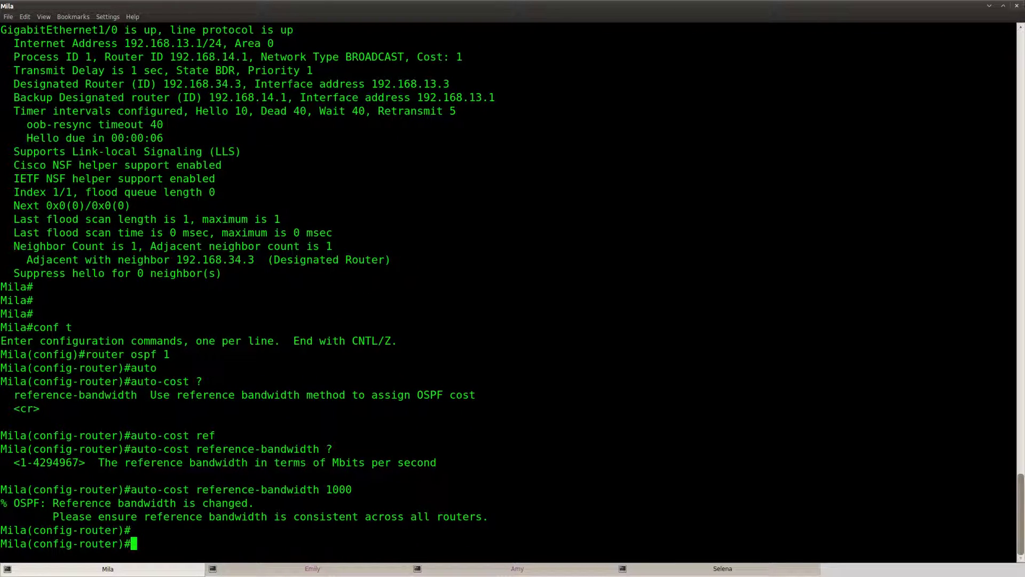
drag(251, 503, 487, 516)
click(89, 531)
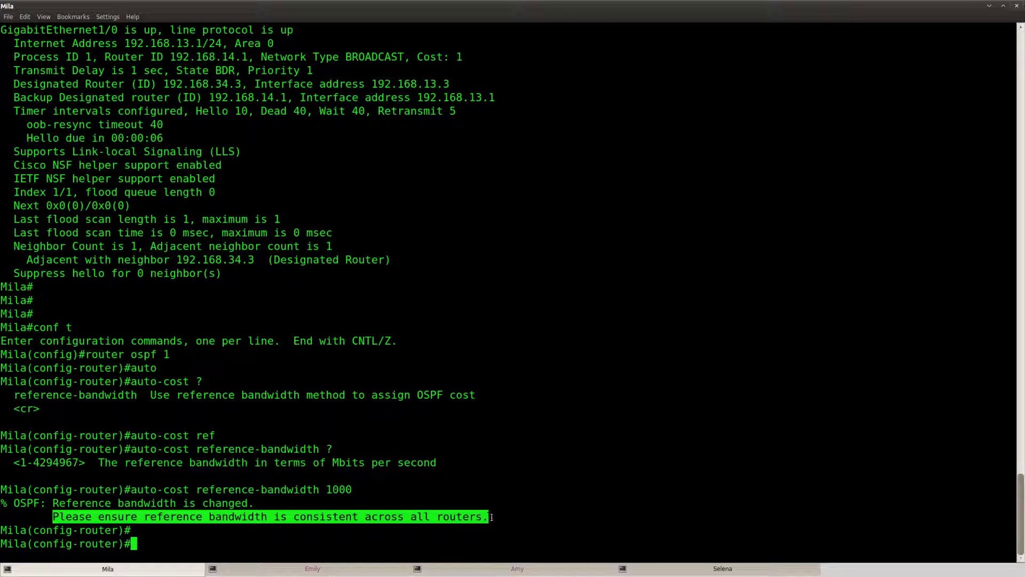
click(483, 523)
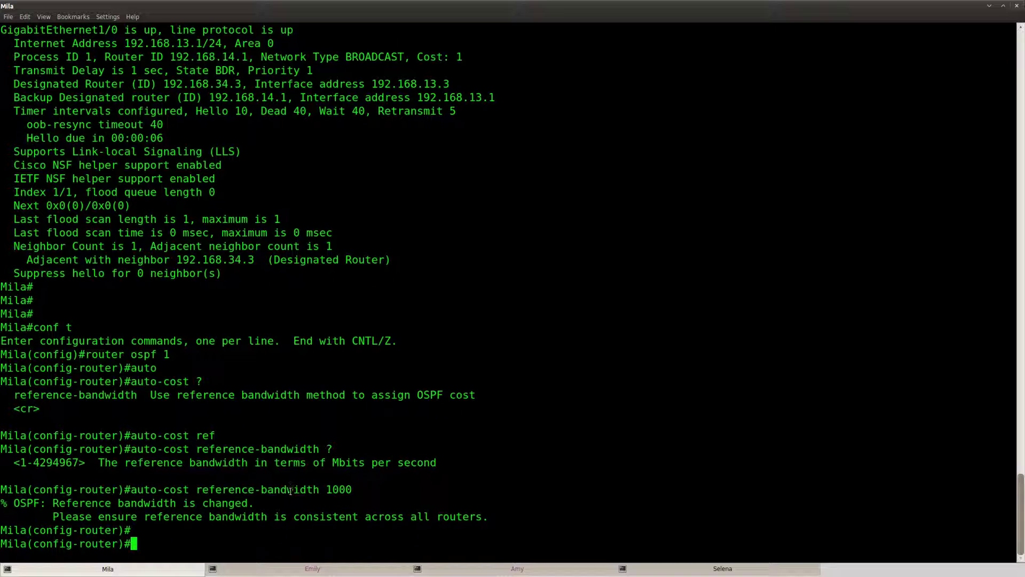
drag(352, 489, 131, 490)
Copy the auto-cost reference-bandwidth 1000 command and apply it on router Emily.
right_click(148, 488)
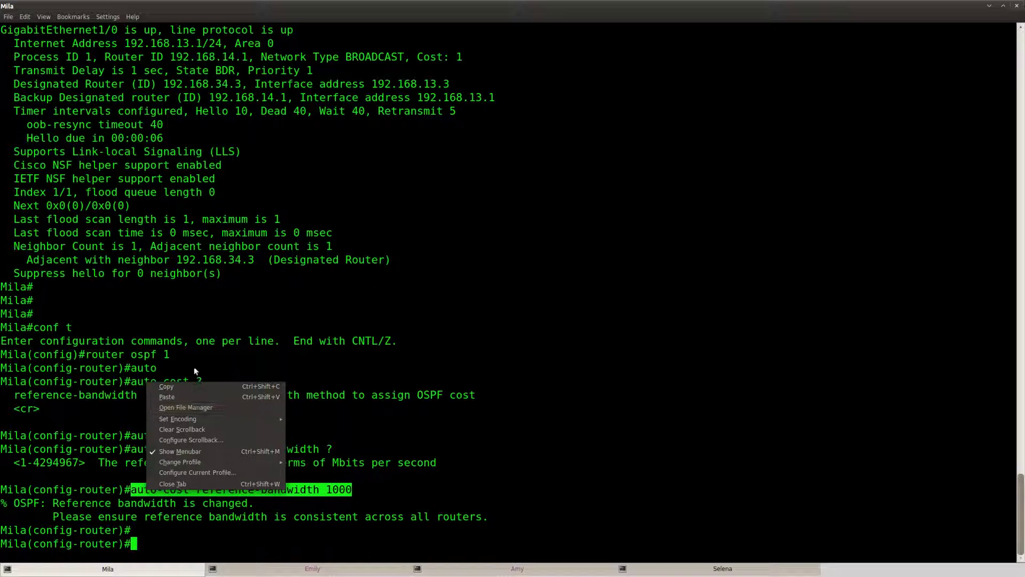
click(166, 387)
click(313, 568)
key(Return)
key(Return)
key(Return)
key(ctrl+shift+v)
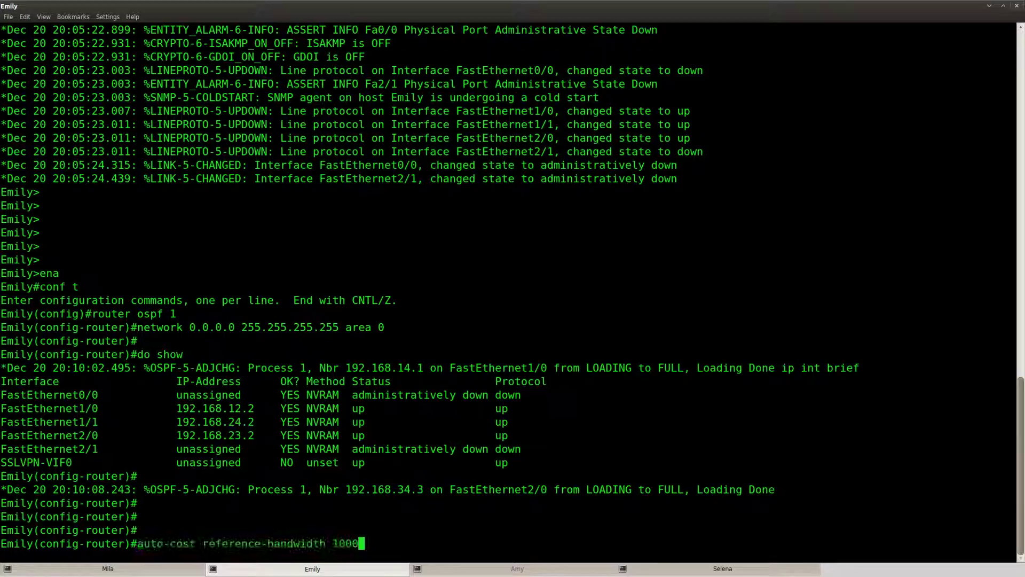
key(Return)
Apply the same auto-cost command on Amy and Selena, then return to Mila's console.
click(517, 568)
key(Return)
key(Return)
key(Return)
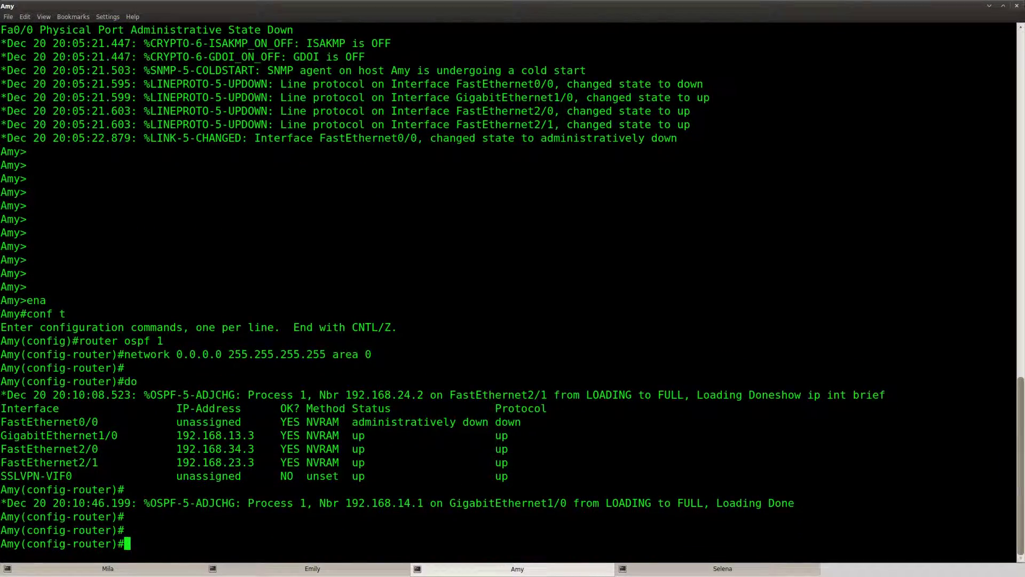
key(ctrl+shift+v)
key(Return)
click(769, 573)
key(Return)
key(Return)
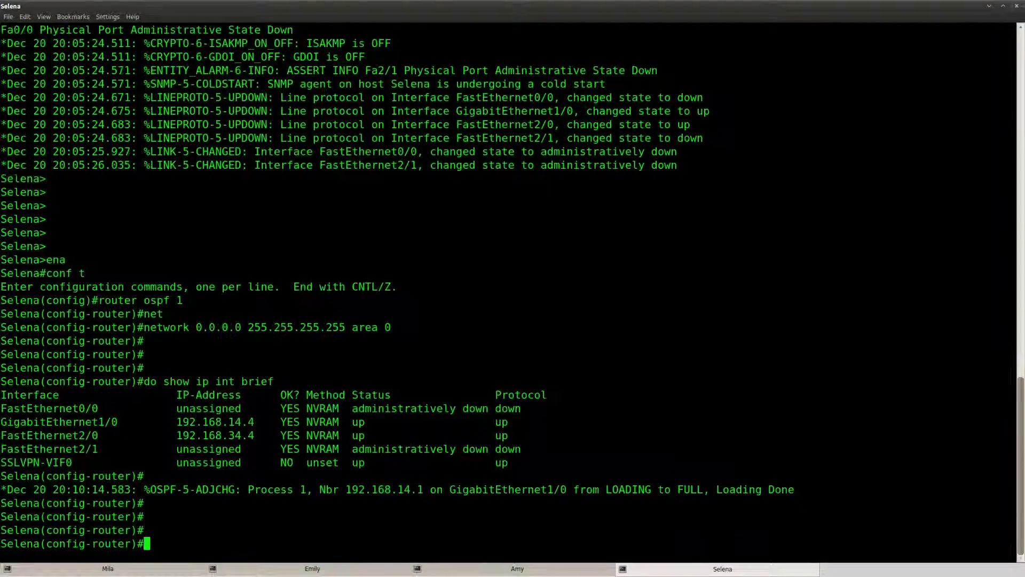
key(ctrl+shift+v)
key(Return)
key(Return)
click(108, 568)
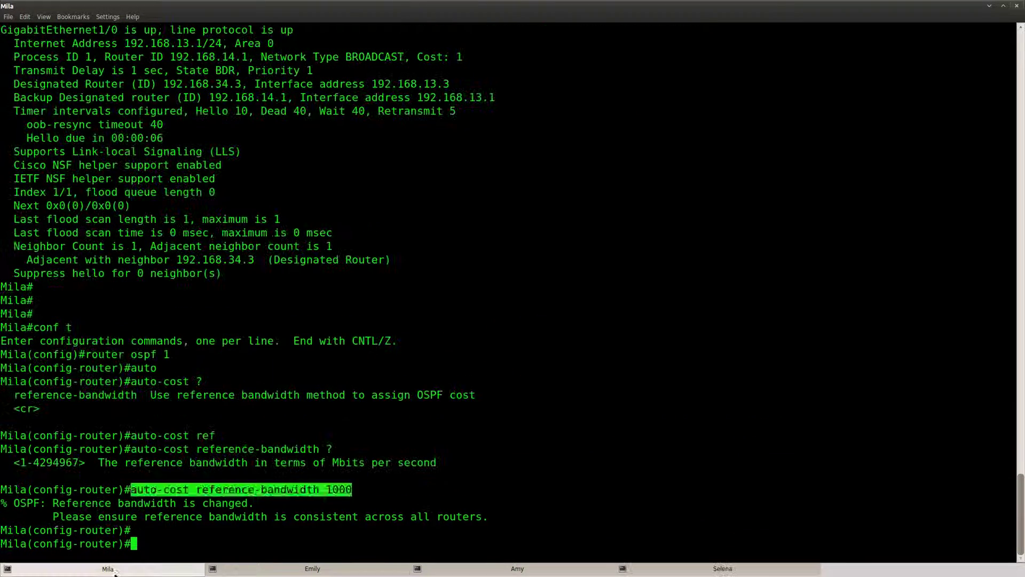
key(Return)
key(Return)
key(Return)
key(Return)
key(Return)
key(Return)
key(Return)
Try 'do show ip ospf' queries for gi1/0 and gi3/0 from configuration mode.
text(do show ip )
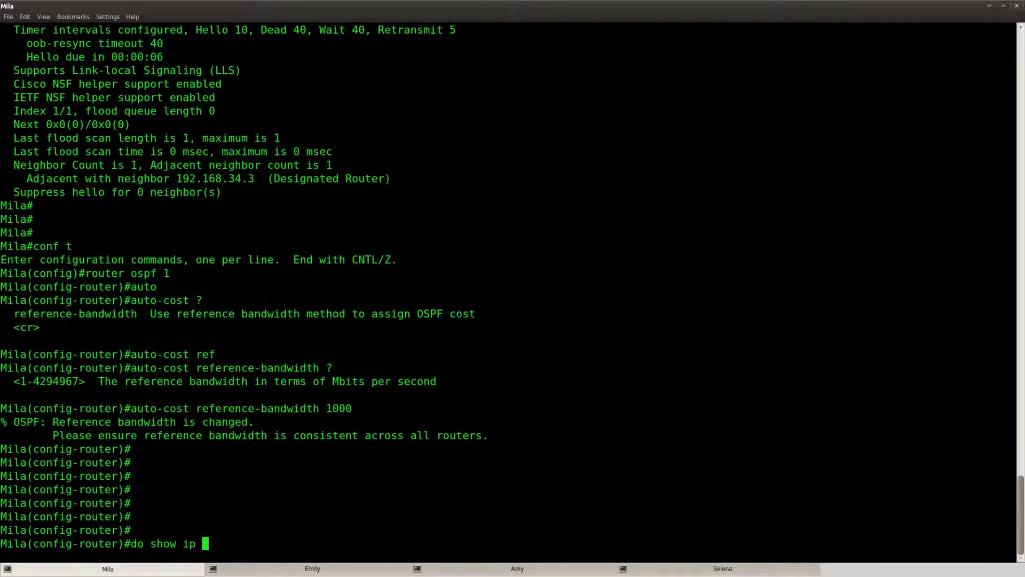
text(ospf gi1/0)
key(Return)
key(Up)
key(BackSpace)
key(BackSpace)
key(BackSpace)
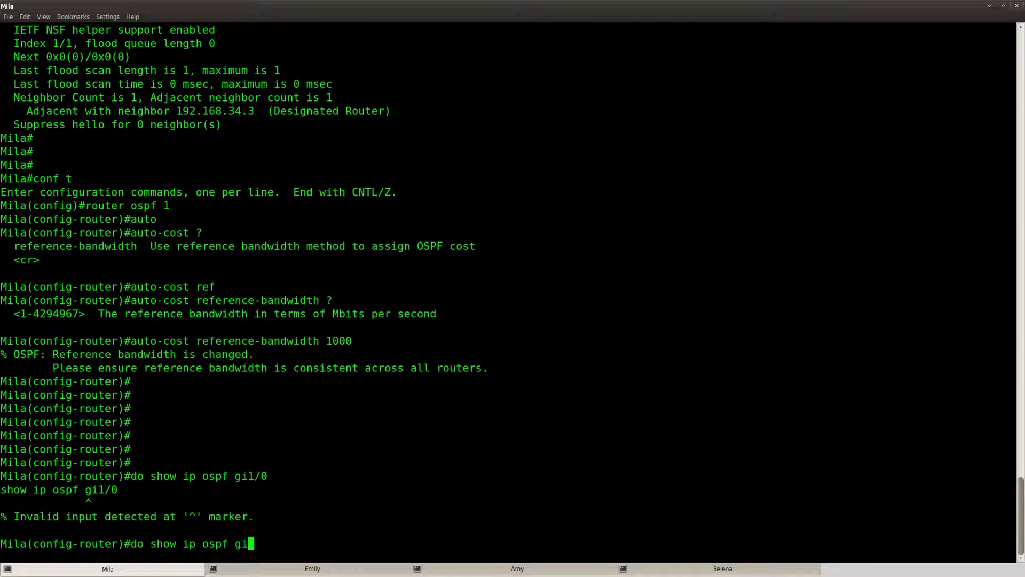
text(3/0)
key(Return)
Leave configuration mode and list Mila's interfaces with show ip int brief.
key(ctrl+z)
key(Return)
key(Return)
key(Return)
key(Return)
key(Return)
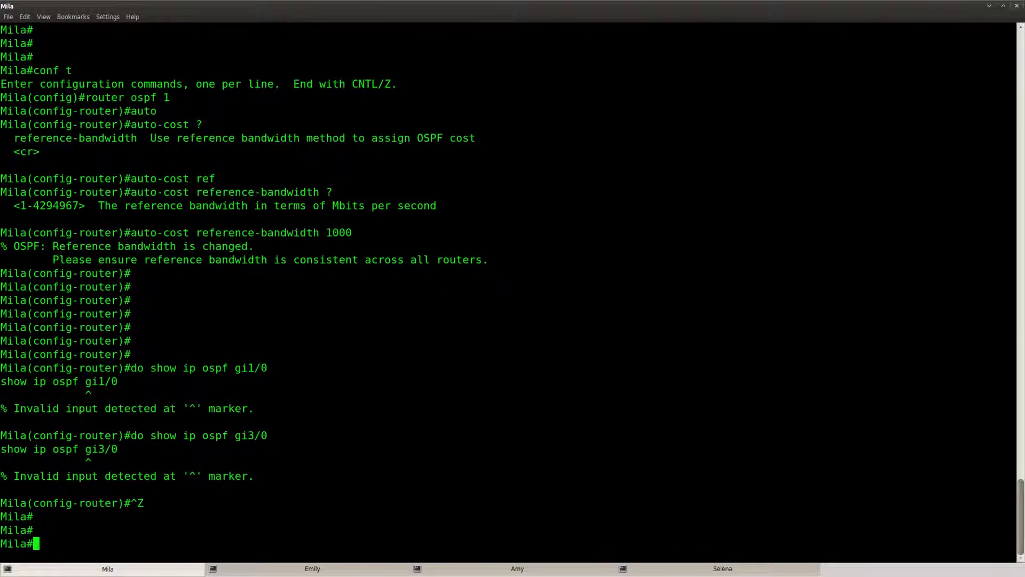
text(show ip int brief)
key(Return)
Show OSPF interface details for GigabitEthernet1/0, confirming Cost: 1.
text(sho)
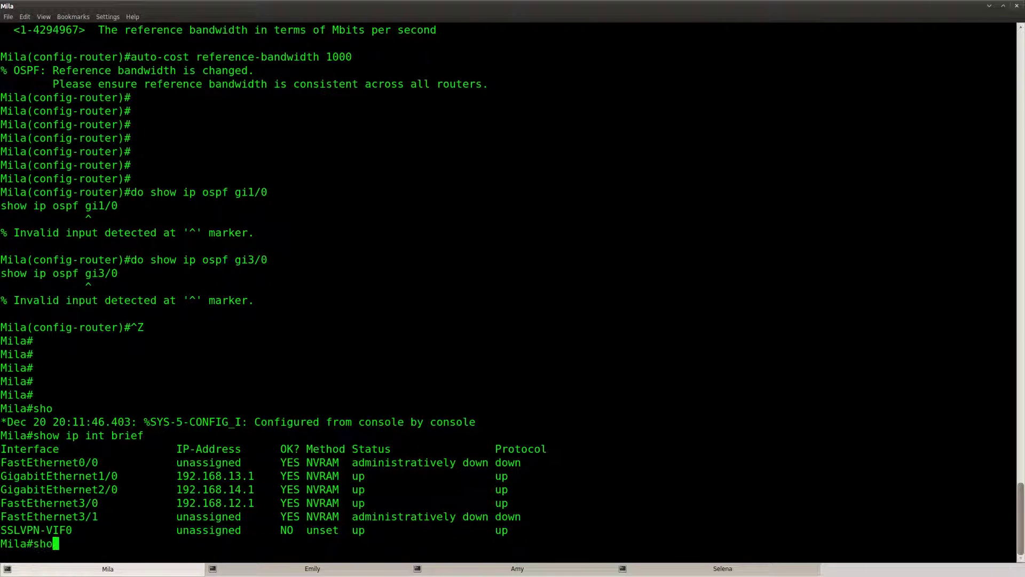
text(w ip osp)
key(Tab)
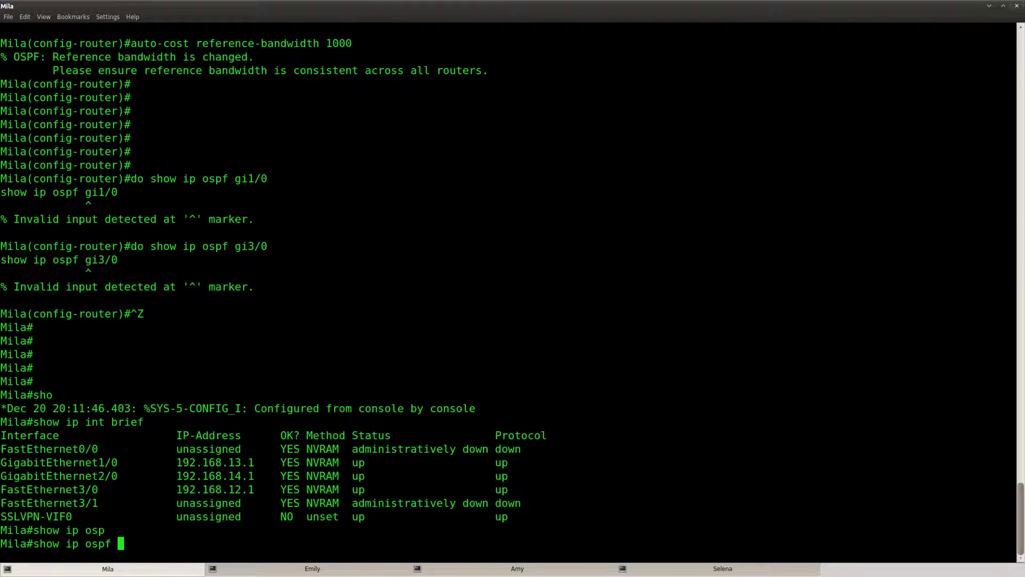
text(gi1/0)
key(Return)
key(Up)
key(Left)
key(Left)
key(Left)
key(Left)
key(Left)
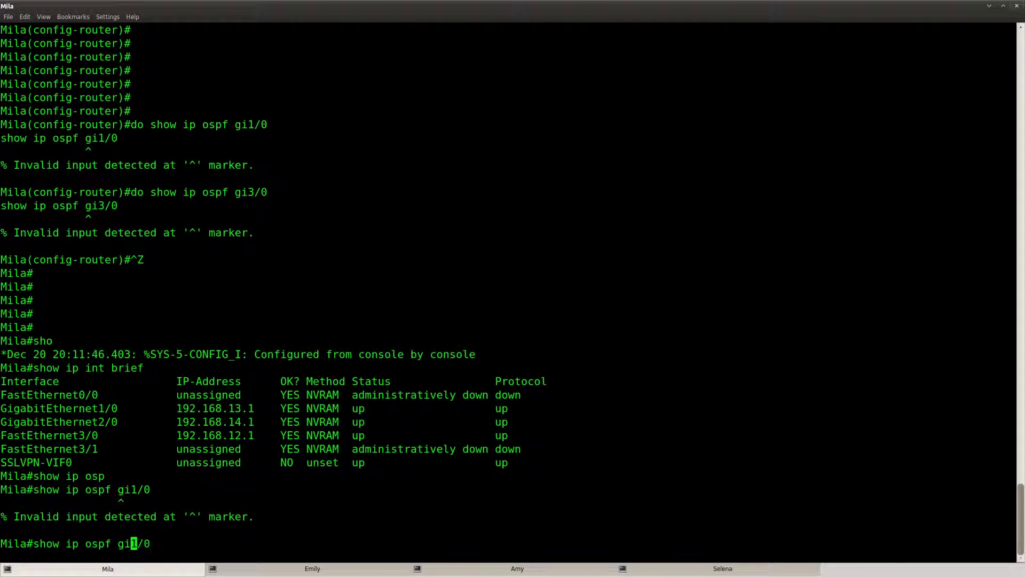
text(interface)
key(Return)
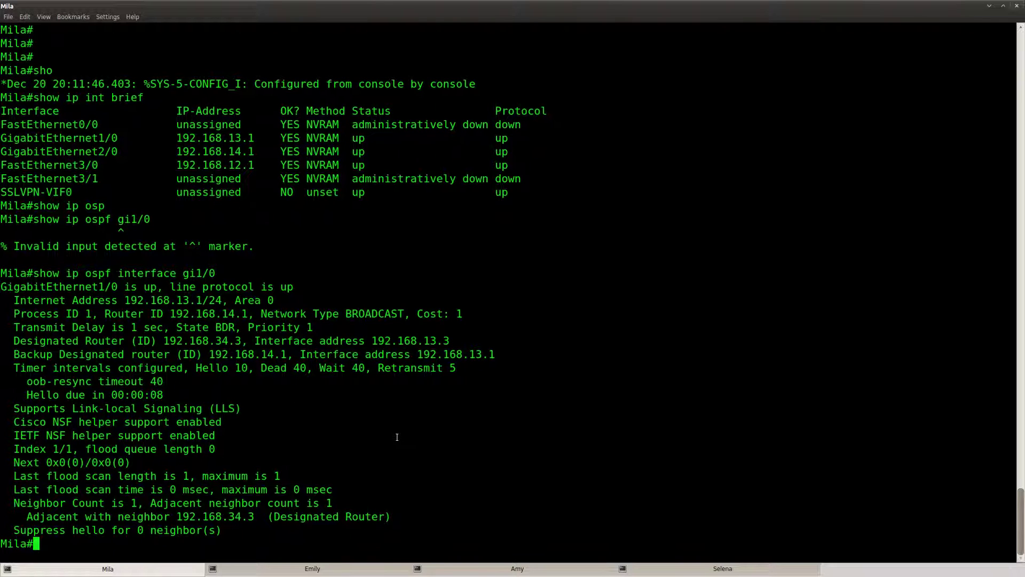
drag(464, 314, 414, 313)
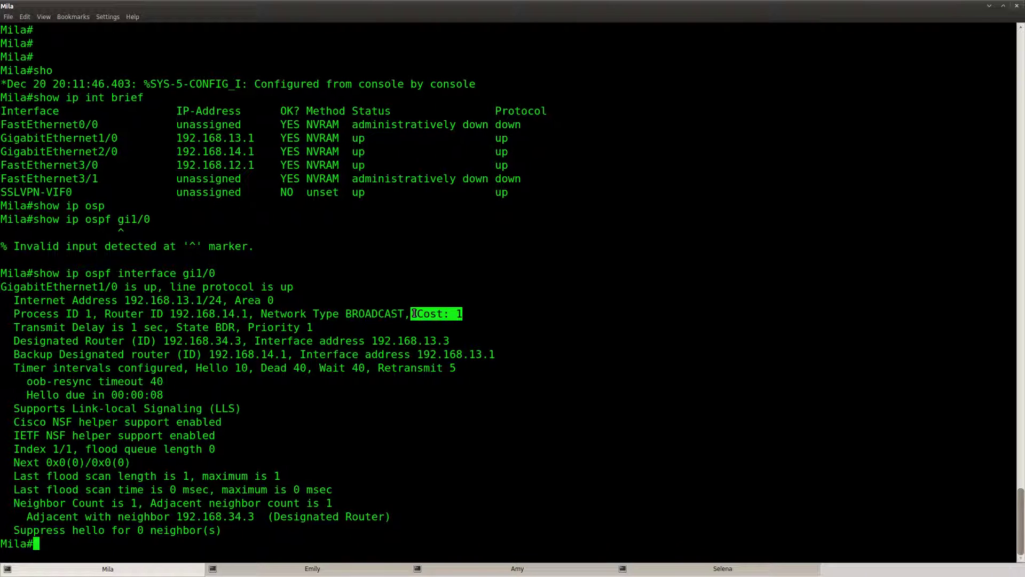
click(385, 442)
drag(470, 313, 404, 313)
drag(222, 272, 46, 273)
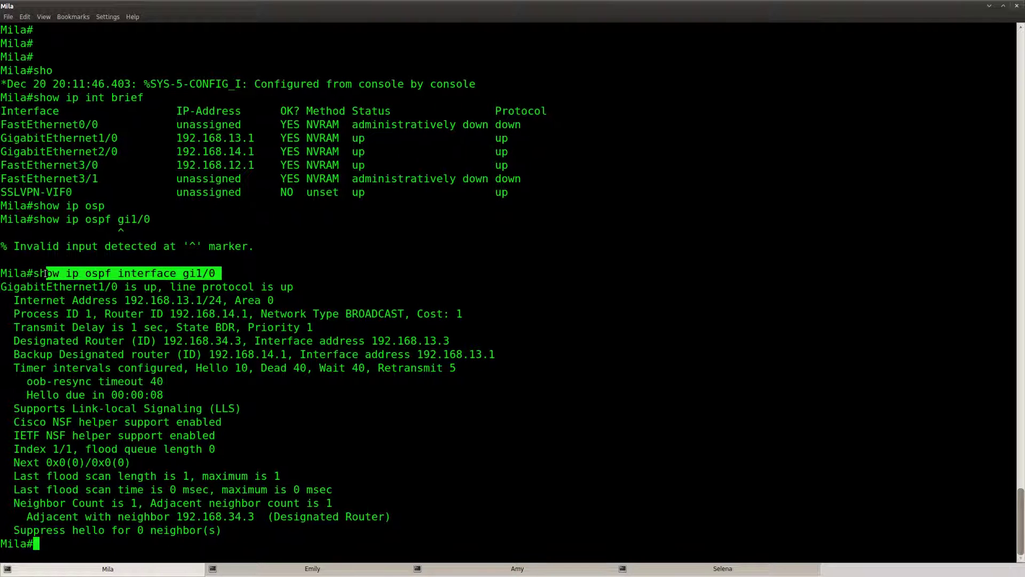
click(46, 274)
Check OSPF on FastEthernet0/0 and FastEthernet3/0, confirming FastEthernet3/0 has Cost: 10.
key(Up)
key(BackSpace)
key(BackSpace)
key(BackSpace)
key(BackSpace)
key(BackSpace)
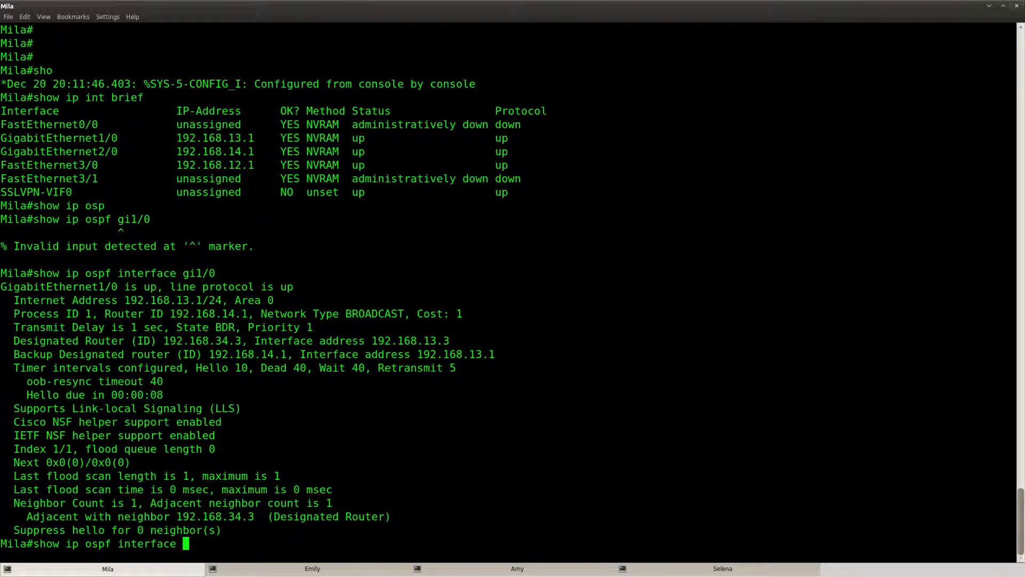
text(fa0/0)
key(Return)
key(Up)
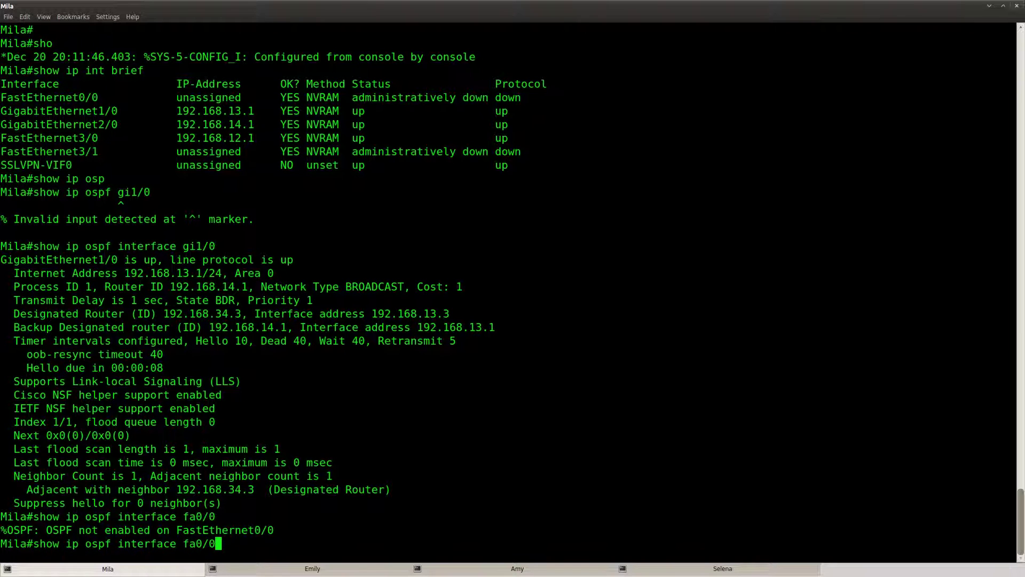
key(BackSpace)
key(BackSpace)
key(BackSpace)
key(BackSpace)
text(3/0)
key(Return)
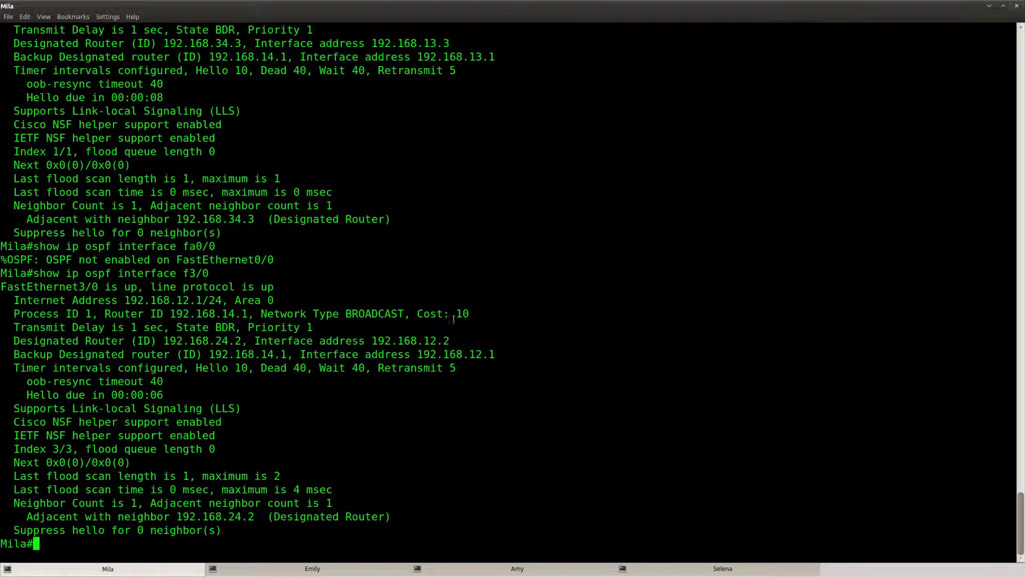
drag(474, 312, 417, 314)
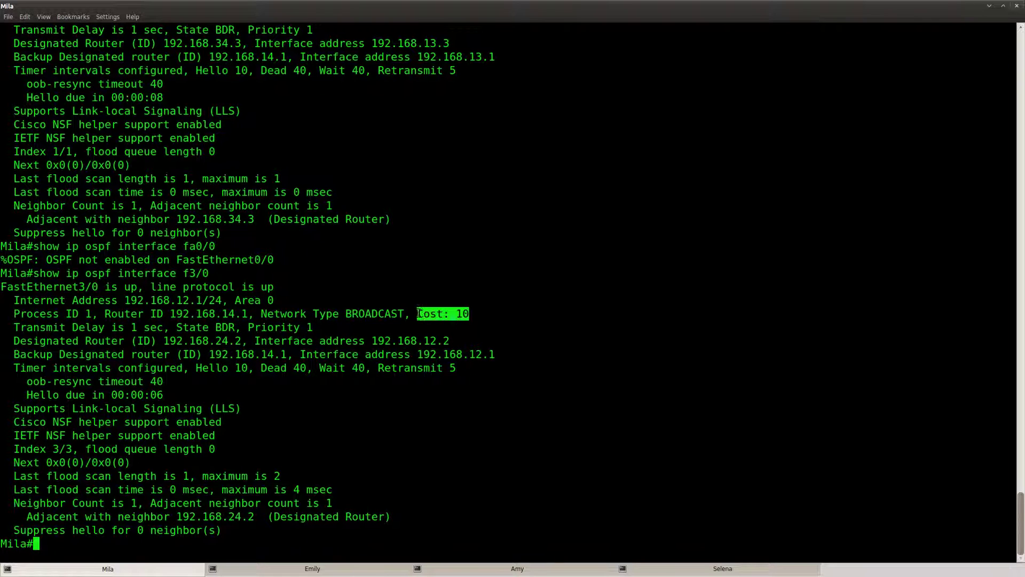
click(416, 412)
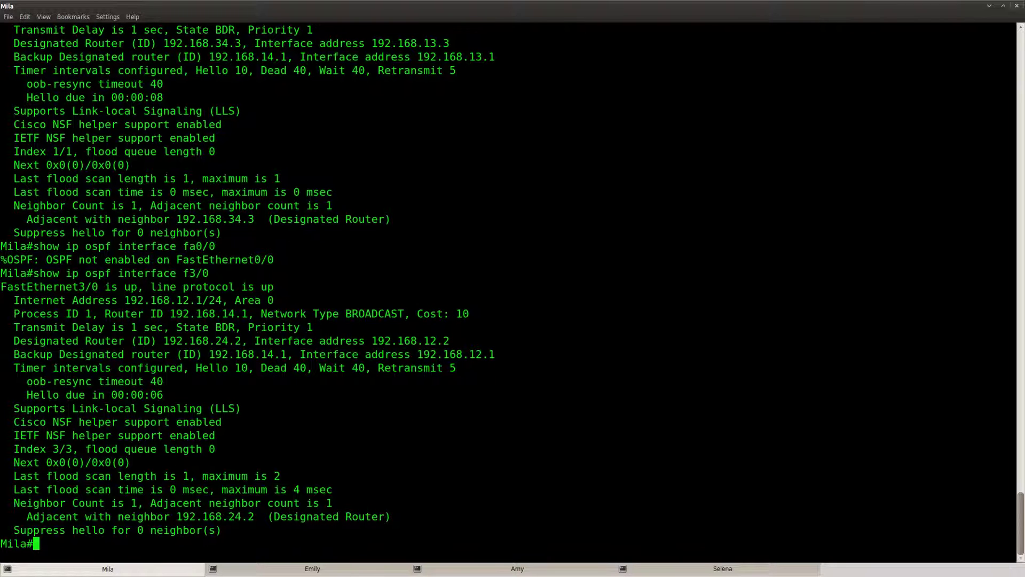
Highlight the GNS3Vault goals about favouring Gigabit interfaces and future ten-Gigabit links.
key(alt+Tab)
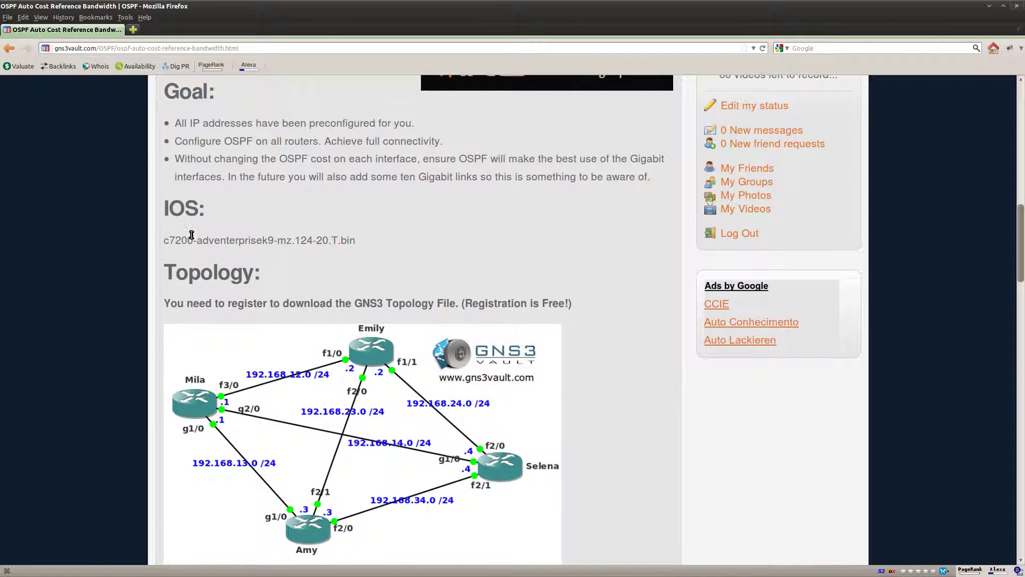
scroll(474, 264, up, 3)
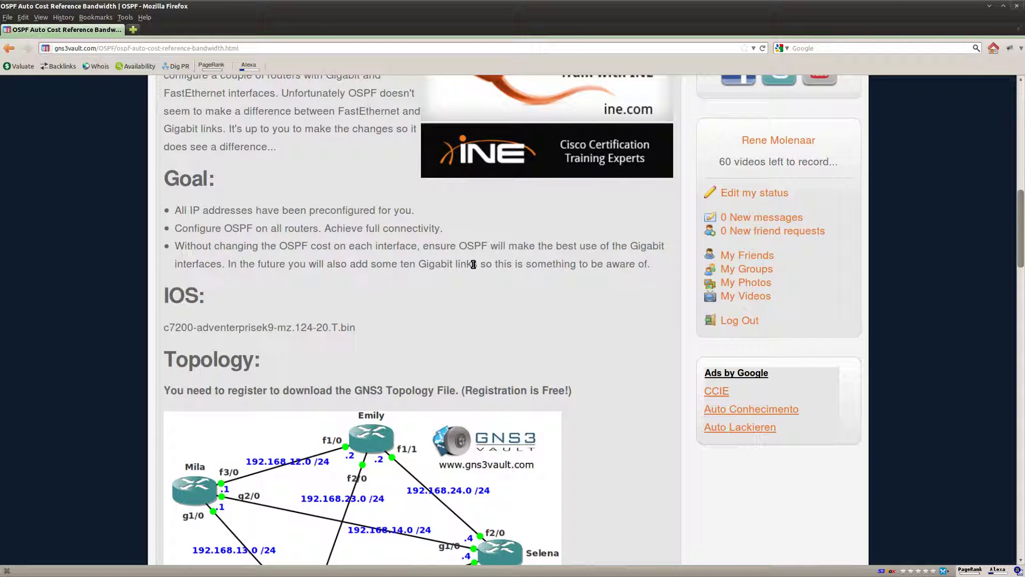
drag(417, 247, 278, 246)
click(412, 241)
drag(426, 245, 226, 262)
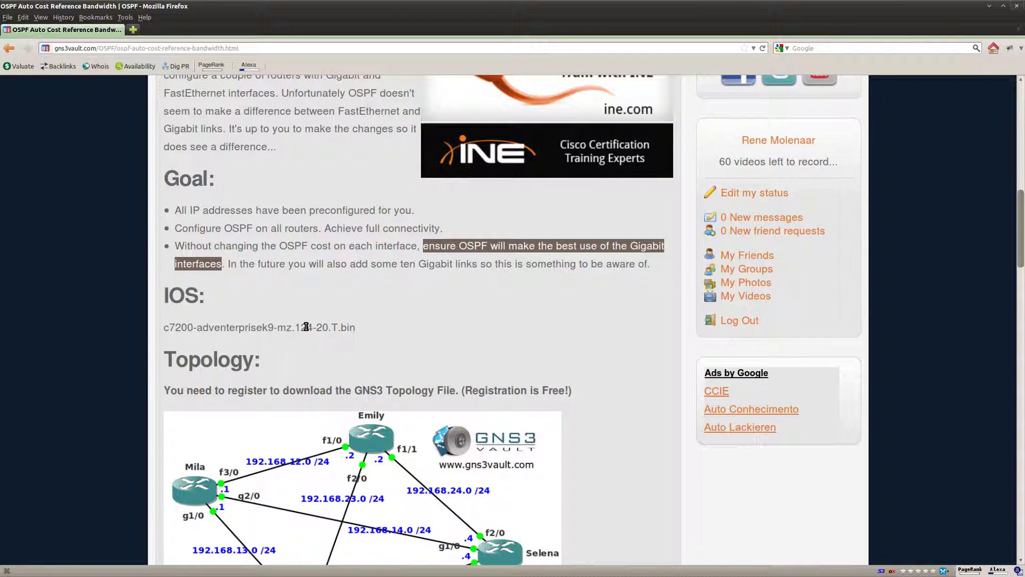
click(316, 294)
drag(649, 264, 227, 268)
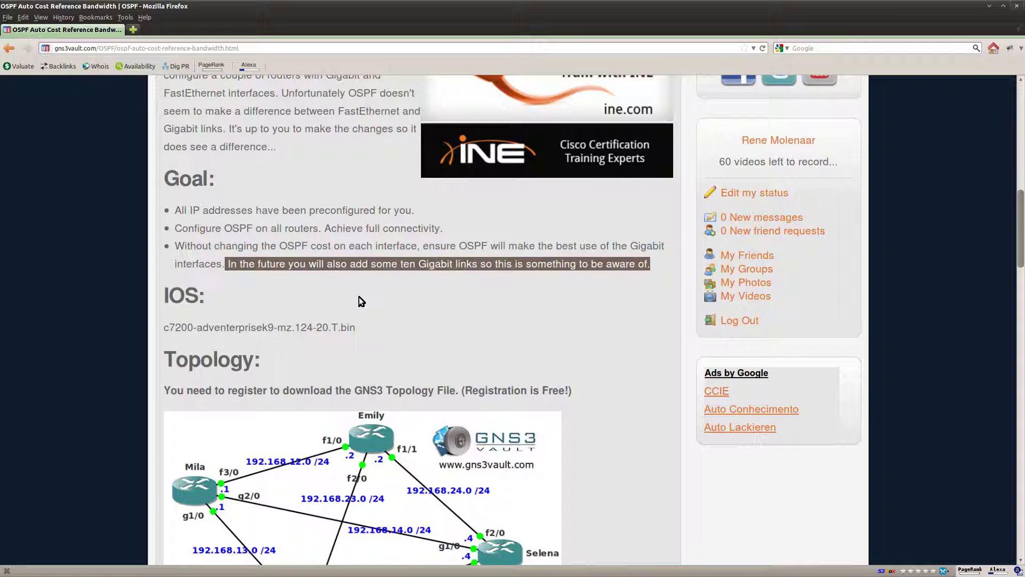
click(374, 282)
drag(401, 264, 654, 263)
click(135, 354)
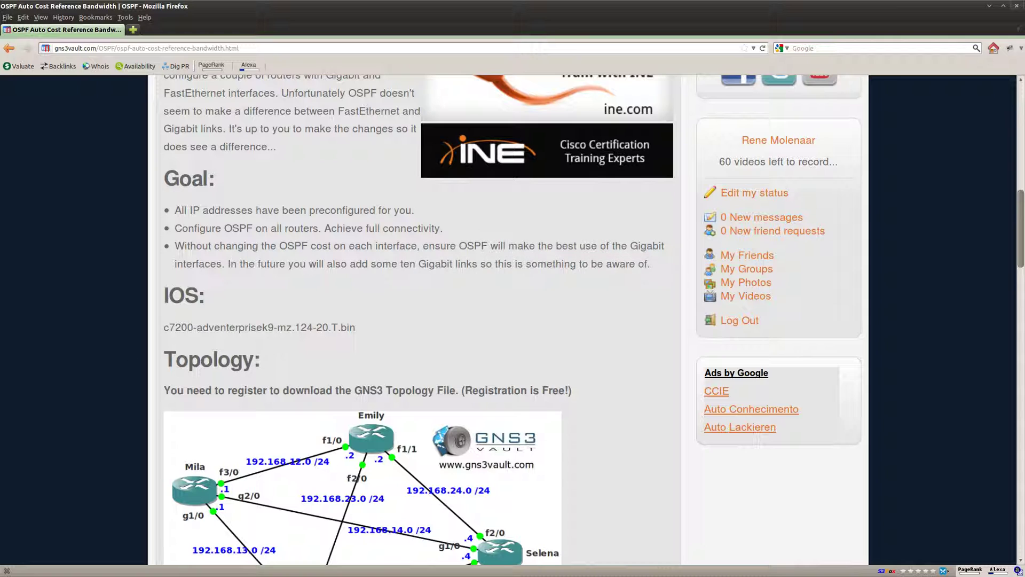
Return to Mila's console and rerun the FastEthernet0/0 OSPF interface check.
key(alt+Tab)
key(Return)
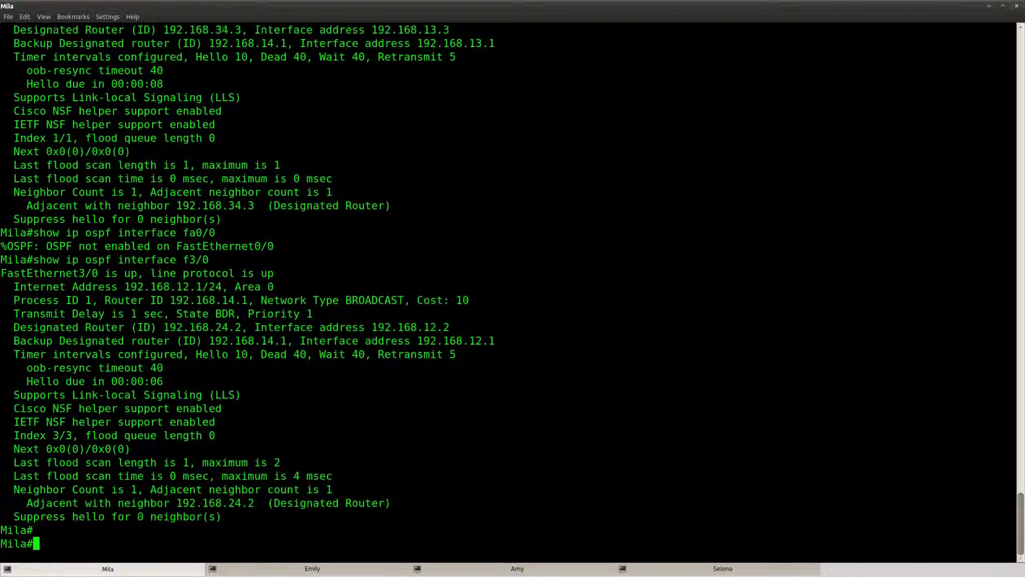
key(Up)
key(Up)
key(Return)
Show GigabitEthernet1/0 OSPF details and highlight its Cost: 1.
key(Up)
key(Up)
key(BackSpace)
key(BackSpace)
key(BackSpace)
key(BackSpace)
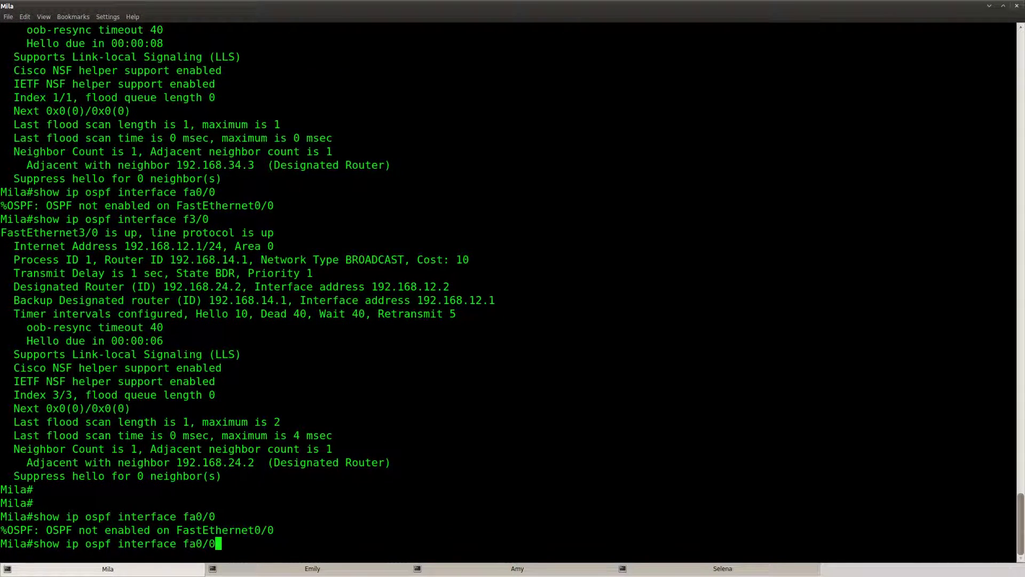
text(gi1/0)
key(Return)
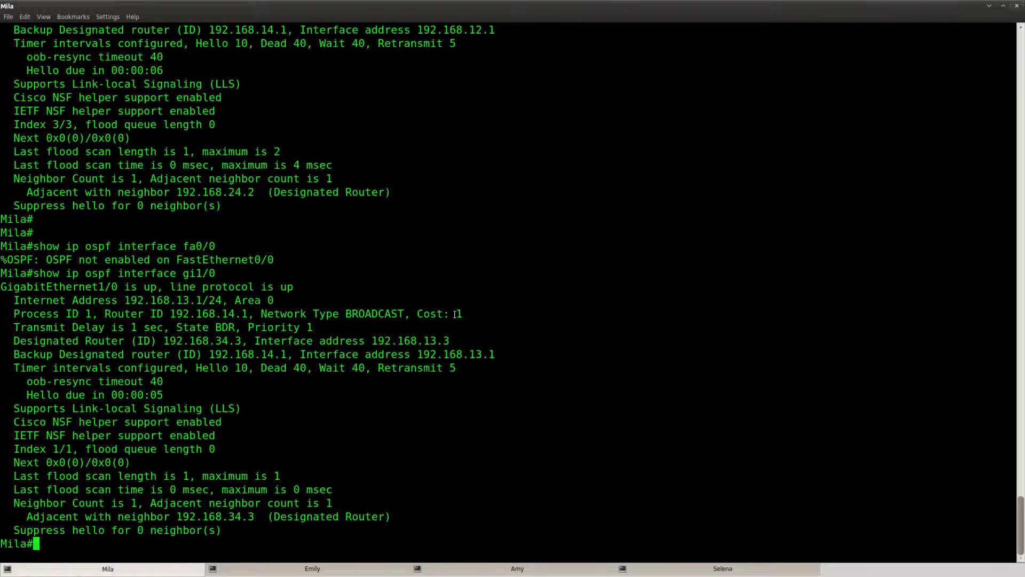
drag(462, 313, 345, 314)
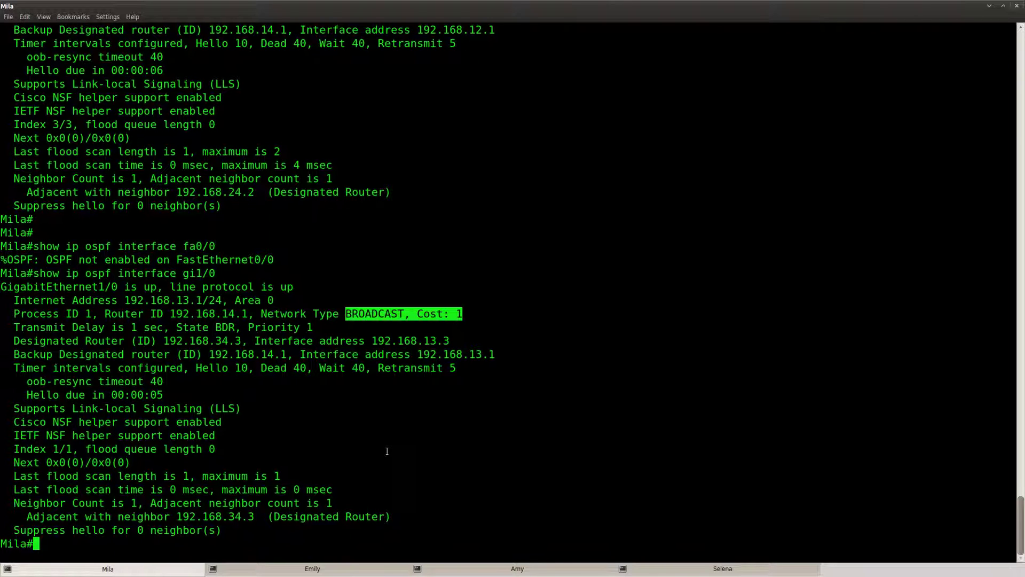
drag(462, 313, 348, 314)
click(380, 406)
drag(462, 314, 419, 315)
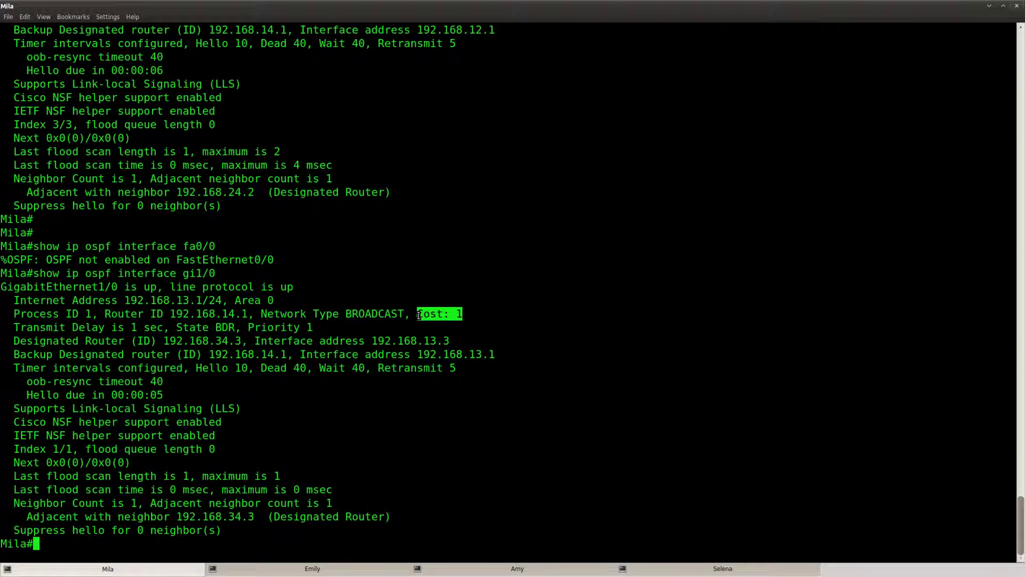
click(370, 437)
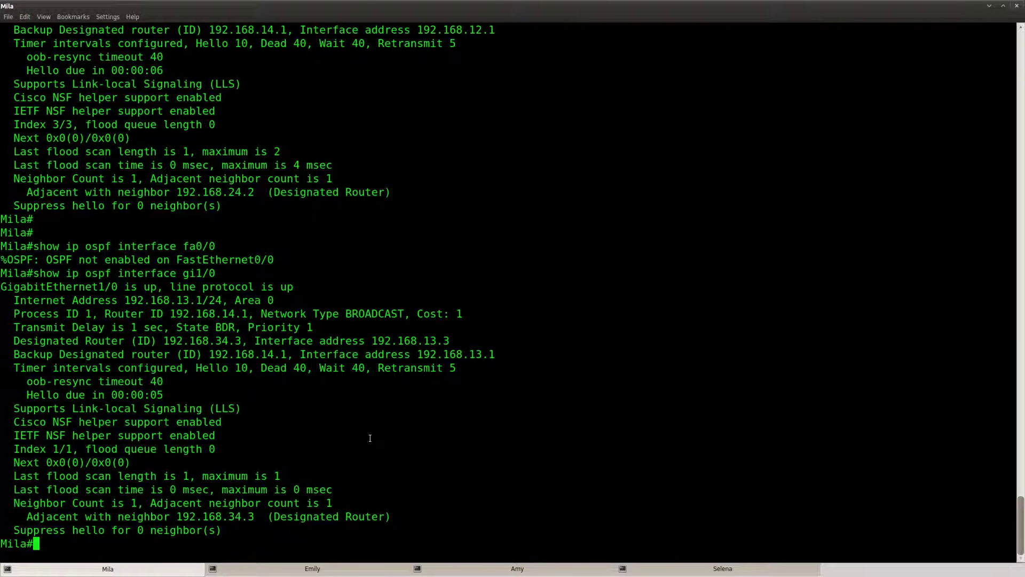
Enter configuration mode and OSPF process 1 on Mila.
key(Return)
text(conf)
key(Return)
text(t)
key(Return)
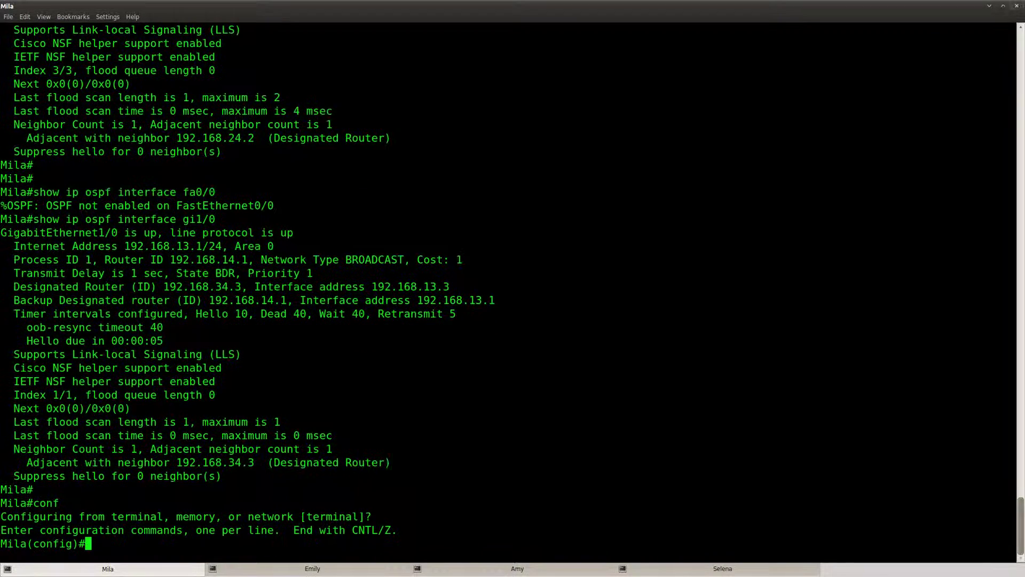
key(Return)
text(router ospf 1)
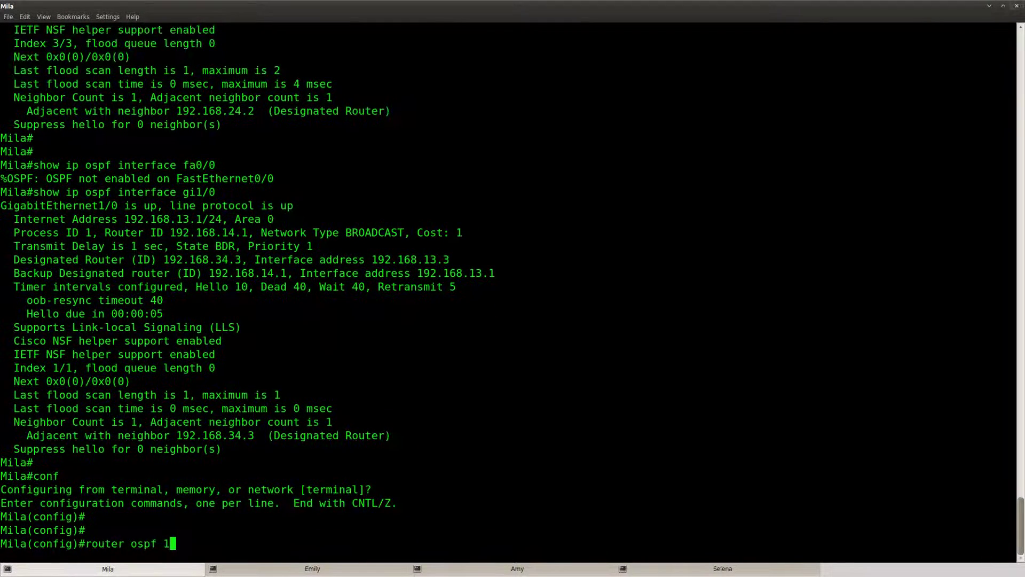
key(Return)
text(do show ip ospf gi3/0)
Set Mila's auto-cost reference-bandwidth to 10000 and copy the command.
key(Up)
key(Up)
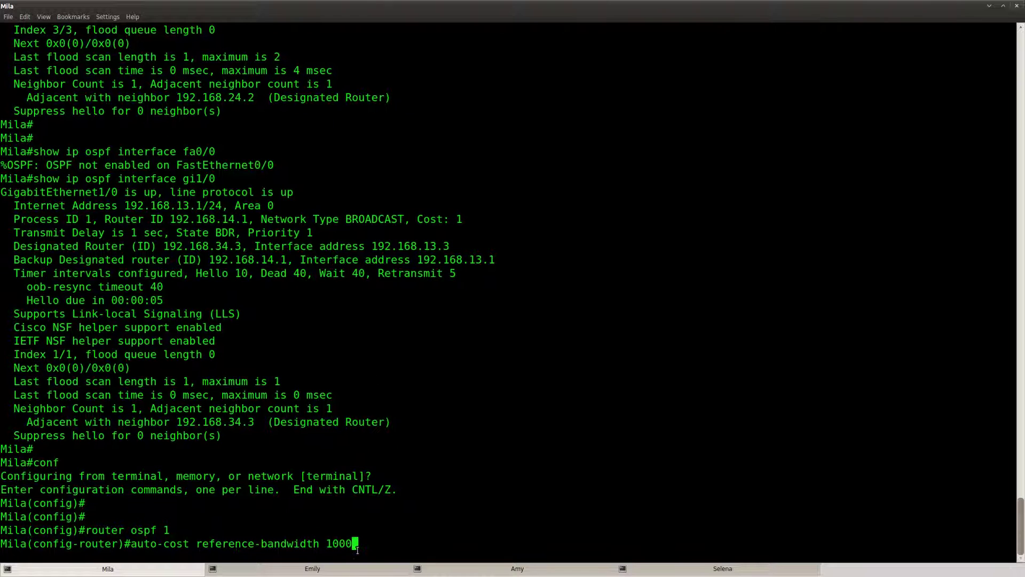
text(0)
drag(365, 544, 131, 544)
right_click(139, 543)
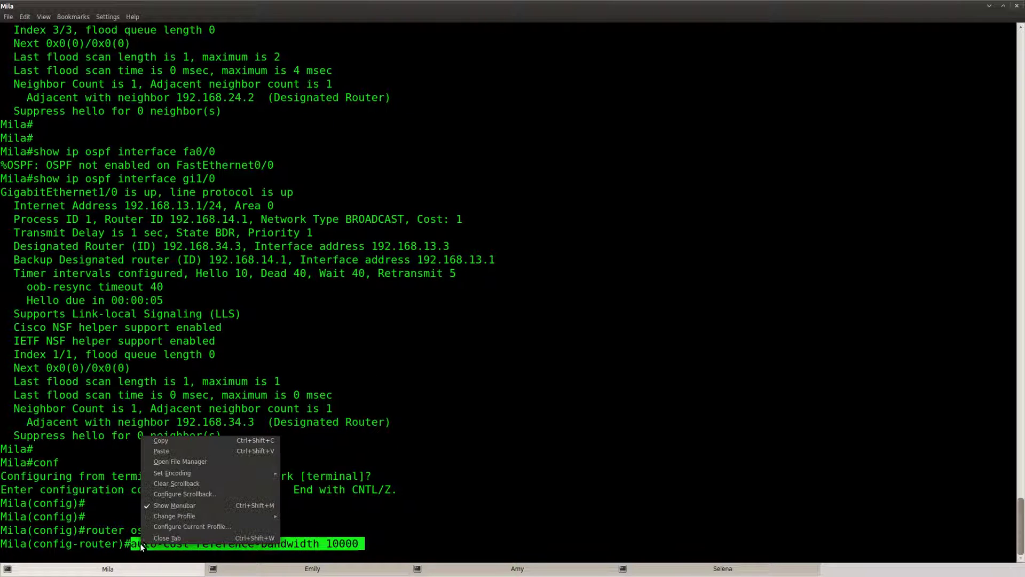
click(172, 442)
click(376, 529)
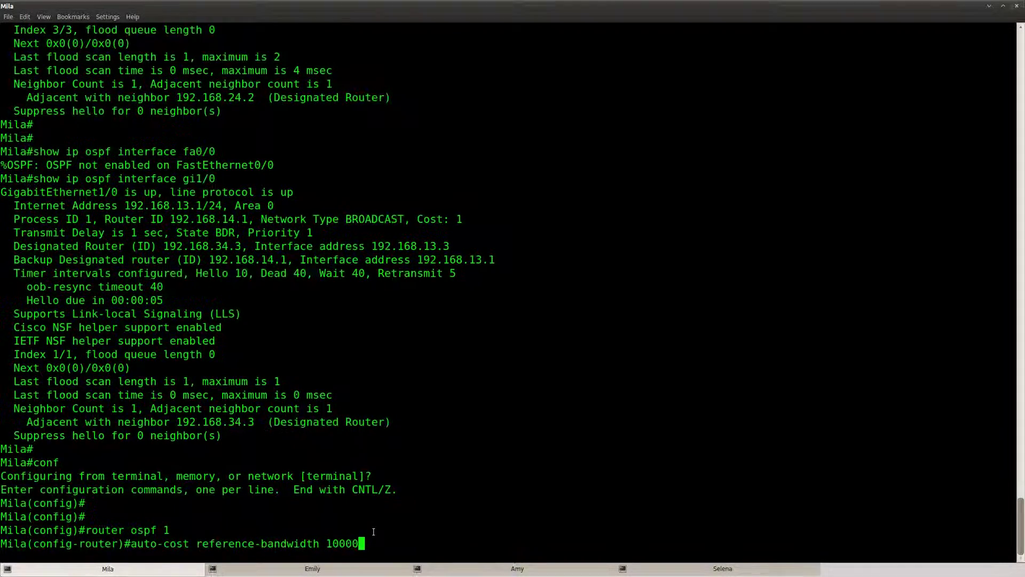
key(Return)
Paste the auto-cost reference-bandwidth 10000 command into Emily, Amy and Selena, then return to Mila.
key(Return)
click(312, 568)
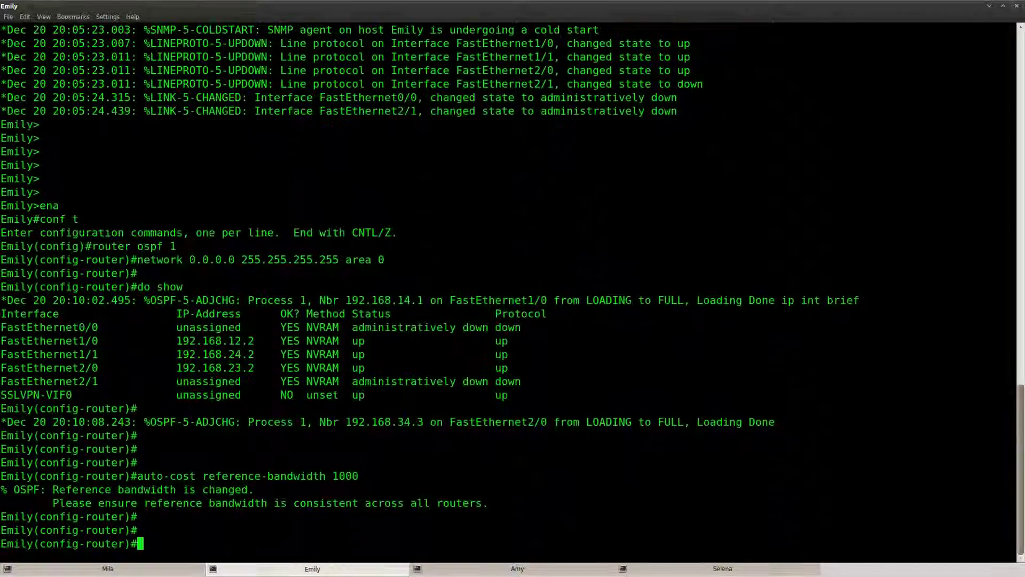
key(ctrl+shift+v)
click(517, 568)
key(Return)
key(Return)
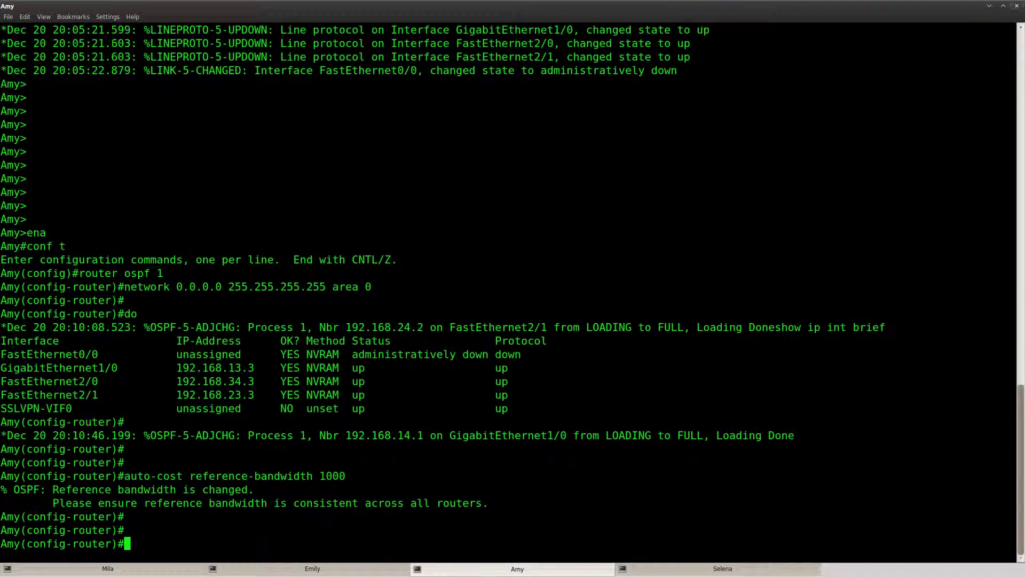
key(ctrl+shift+v)
key(Return)
click(722, 568)
key(Return)
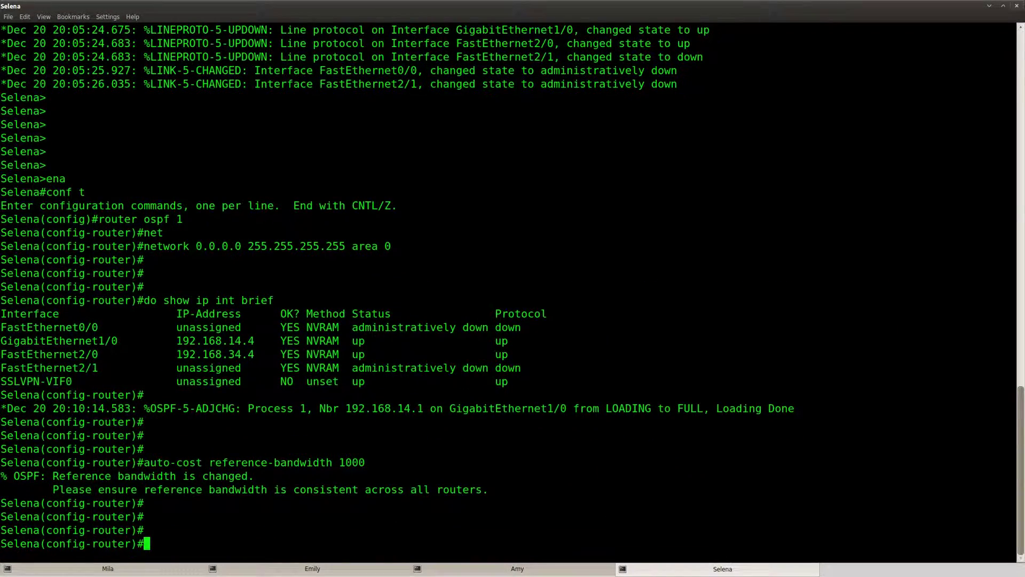
key(ctrl+shift+v)
key(Return)
click(108, 568)
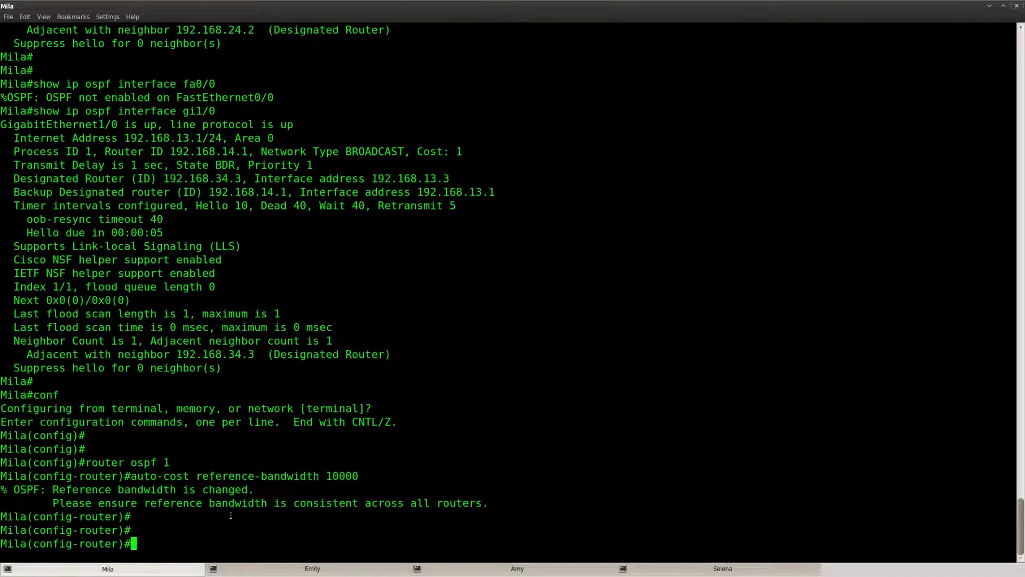
key(Return)
key(Return)
Leave configuration mode and confirm GigabitEthernet1/0 now has OSPF cost 10.
key(ctrl+z)
key(Return)
key(Return)
key(Return)
key(Return)
text(sho)
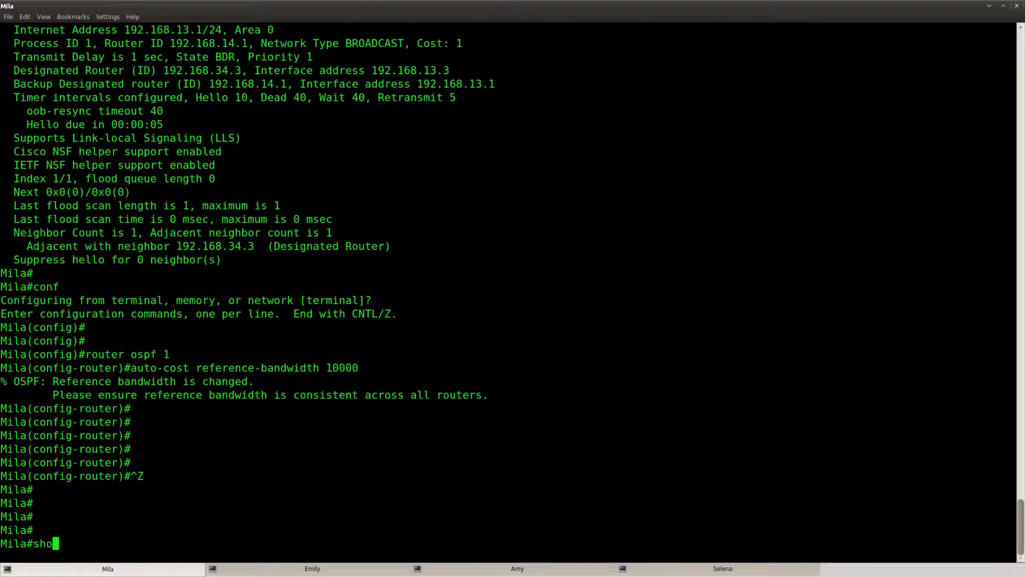
text(w ip ospf)
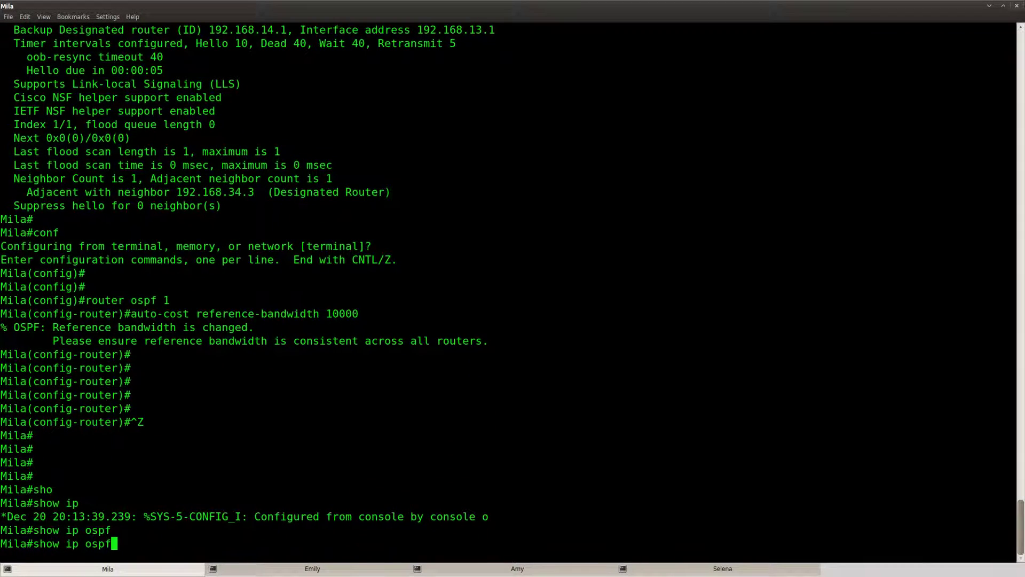
key(BackSpace)
key(BackSpace)
key(Tab)
text(inter)
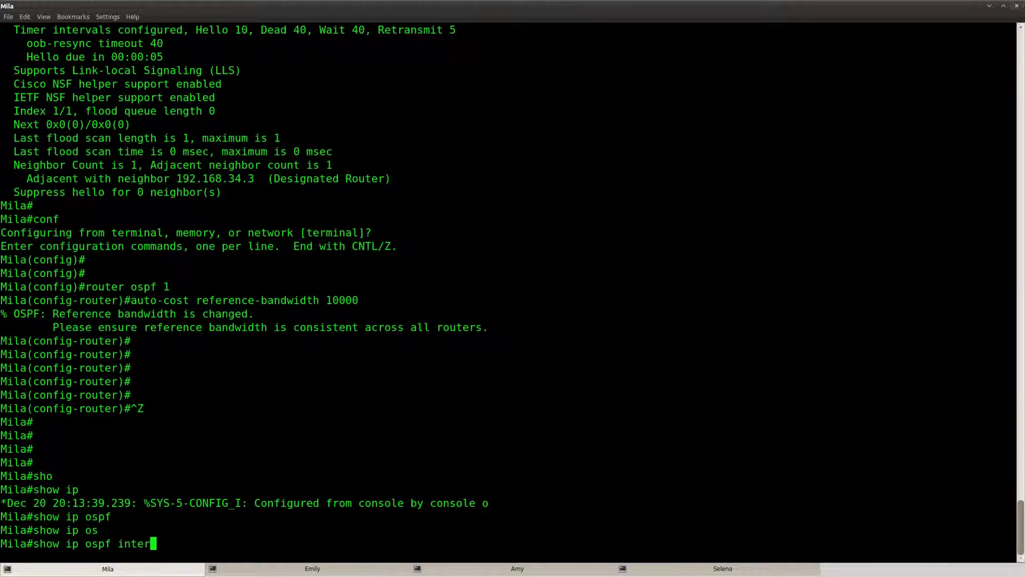
key(Tab)
text(g1/0)
key(Return)
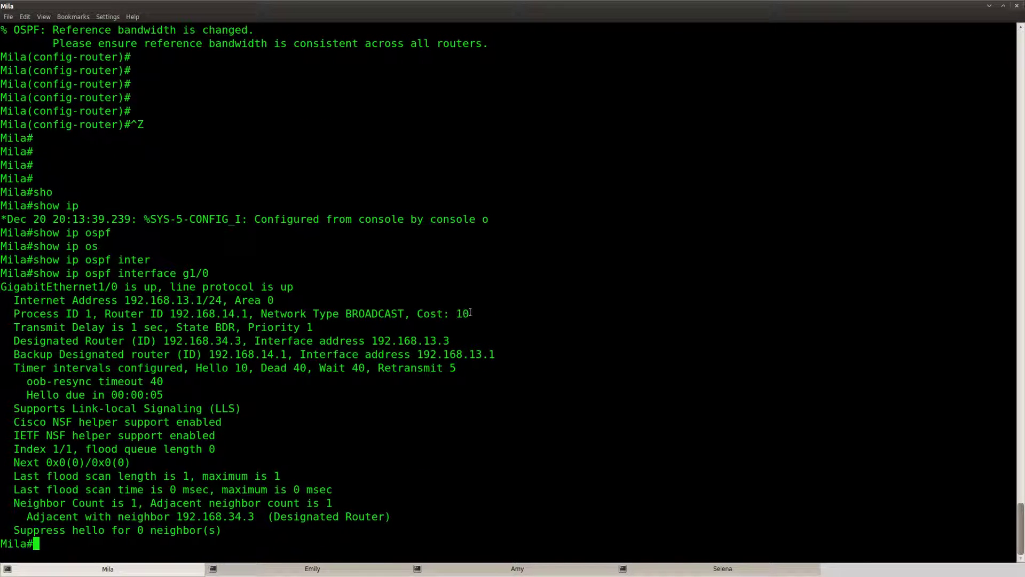
drag(470, 313, 416, 313)
drag(210, 273, 0, 273)
Confirm FastEthernet3/0 now costs 100, then go back to the lab page's Scenario.
key(Up)
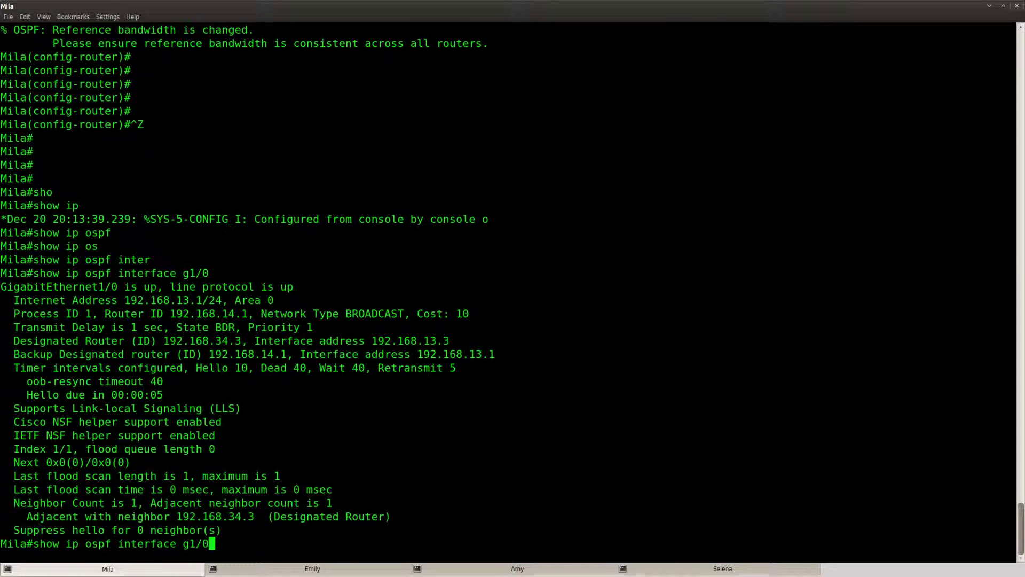
key(BackSpace)
key(BackSpace)
key(BackSpace)
key(BackSpace)
text(f3/0)
key(Return)
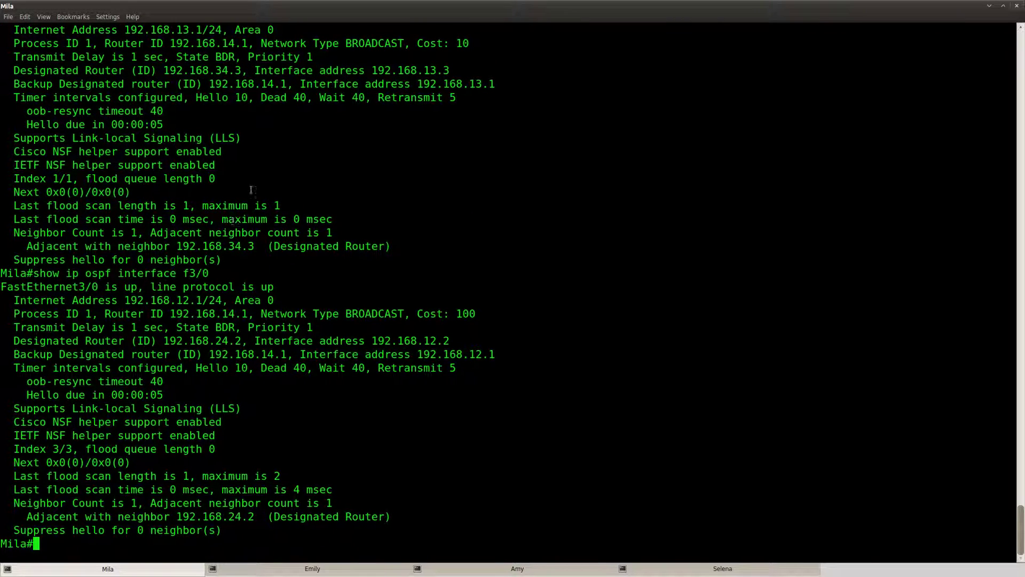
drag(476, 313, 417, 313)
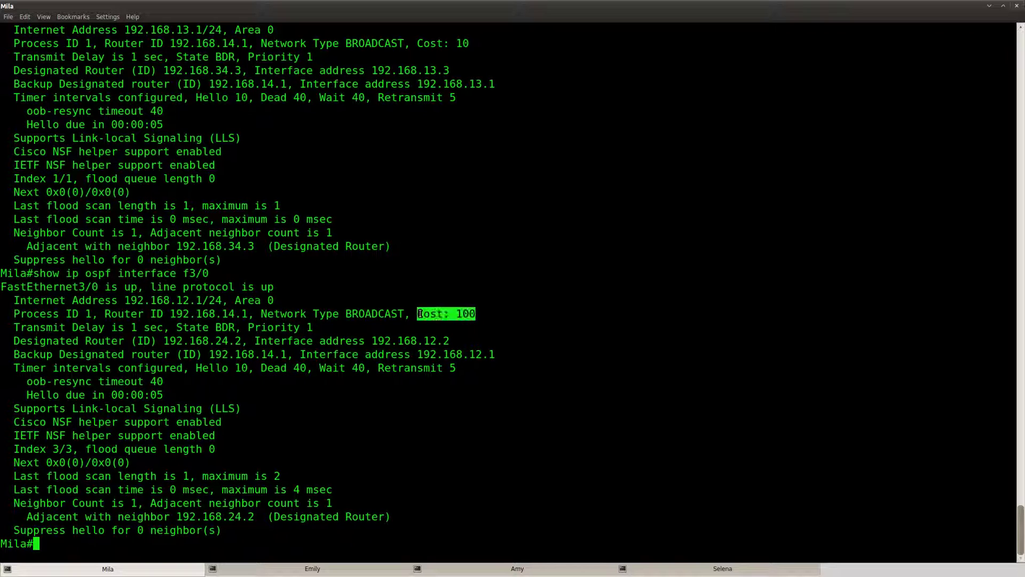
click(346, 406)
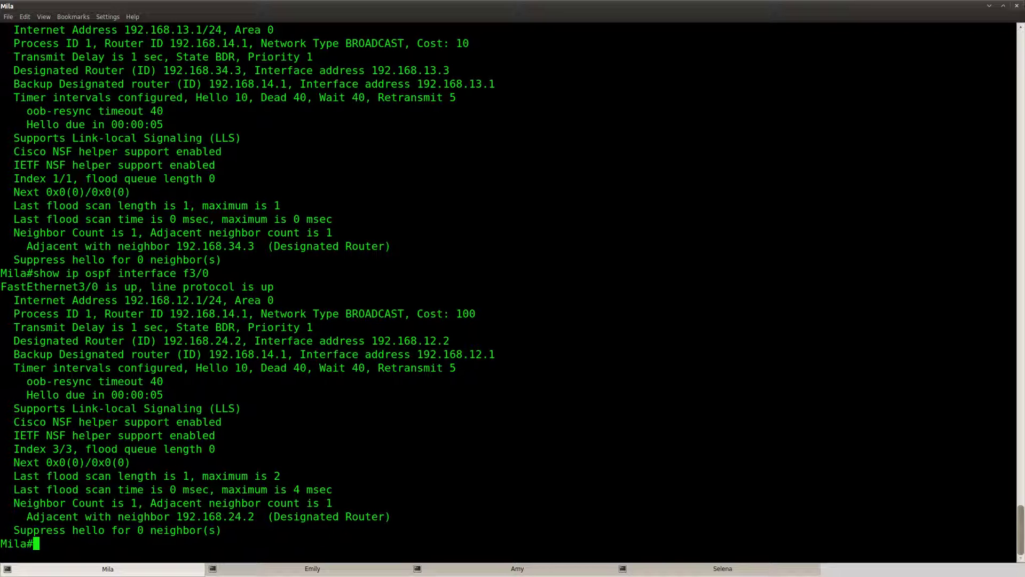
key(Return)
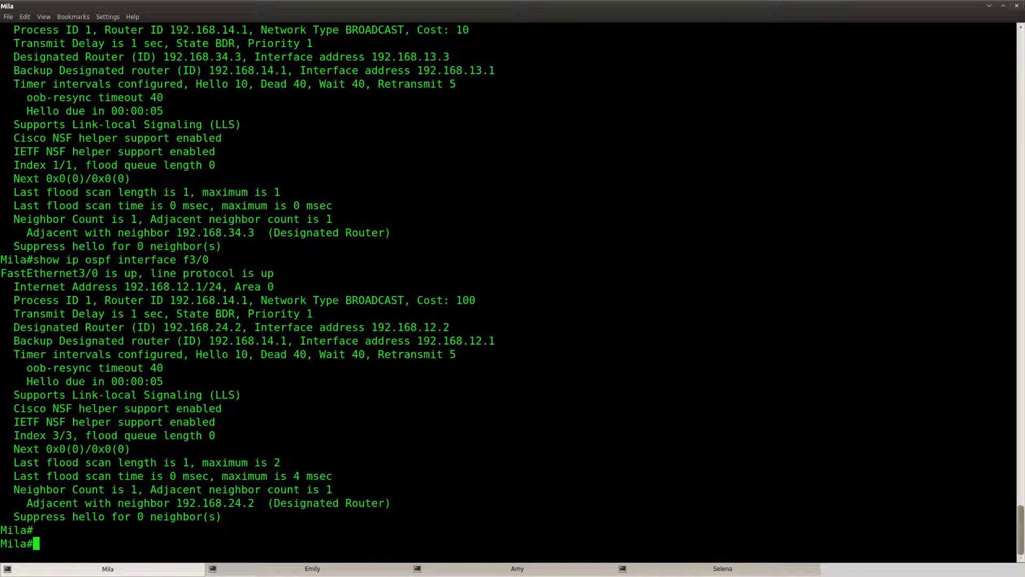
key(alt+Tab)
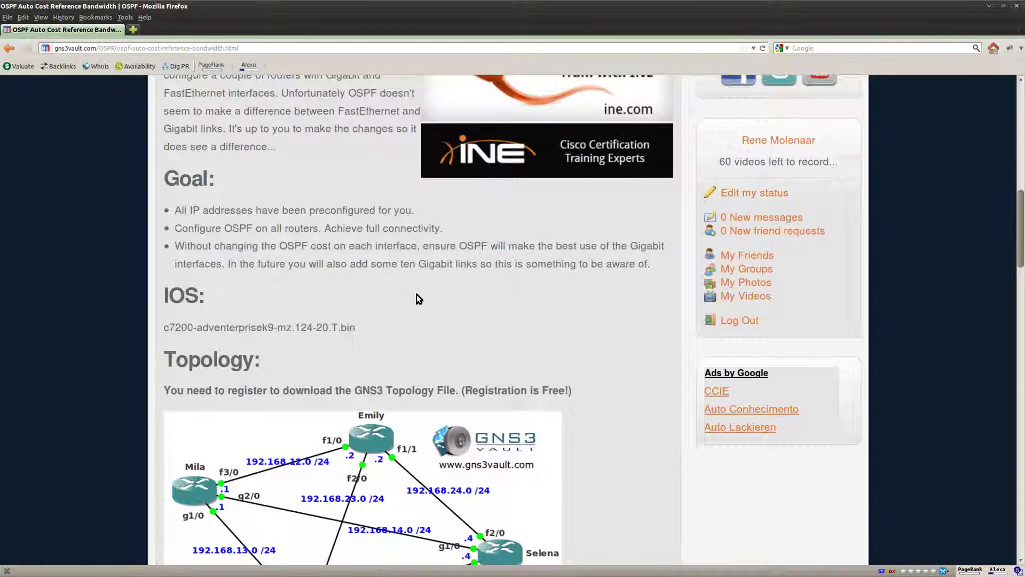
scroll(416, 293, up, 3)
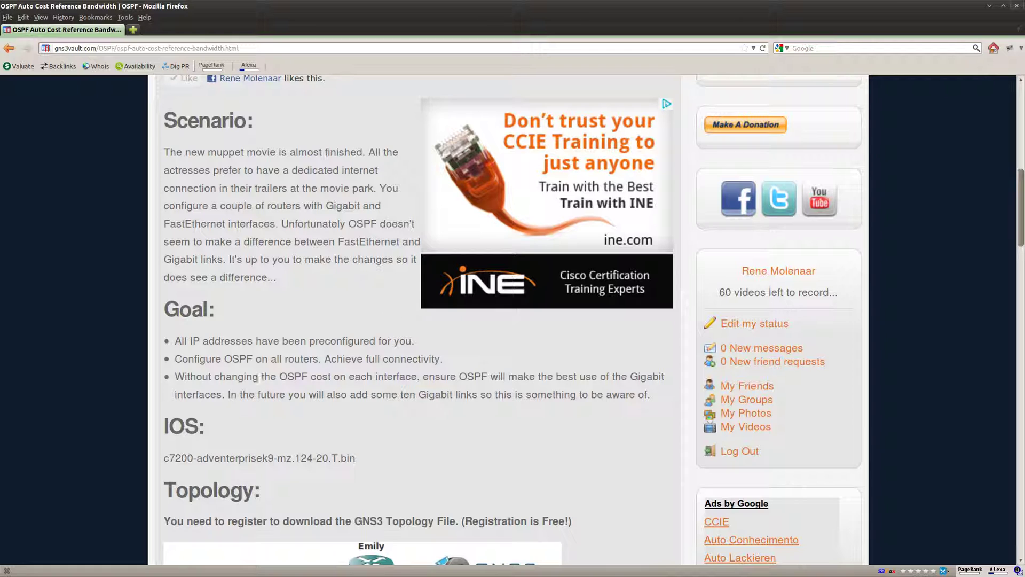